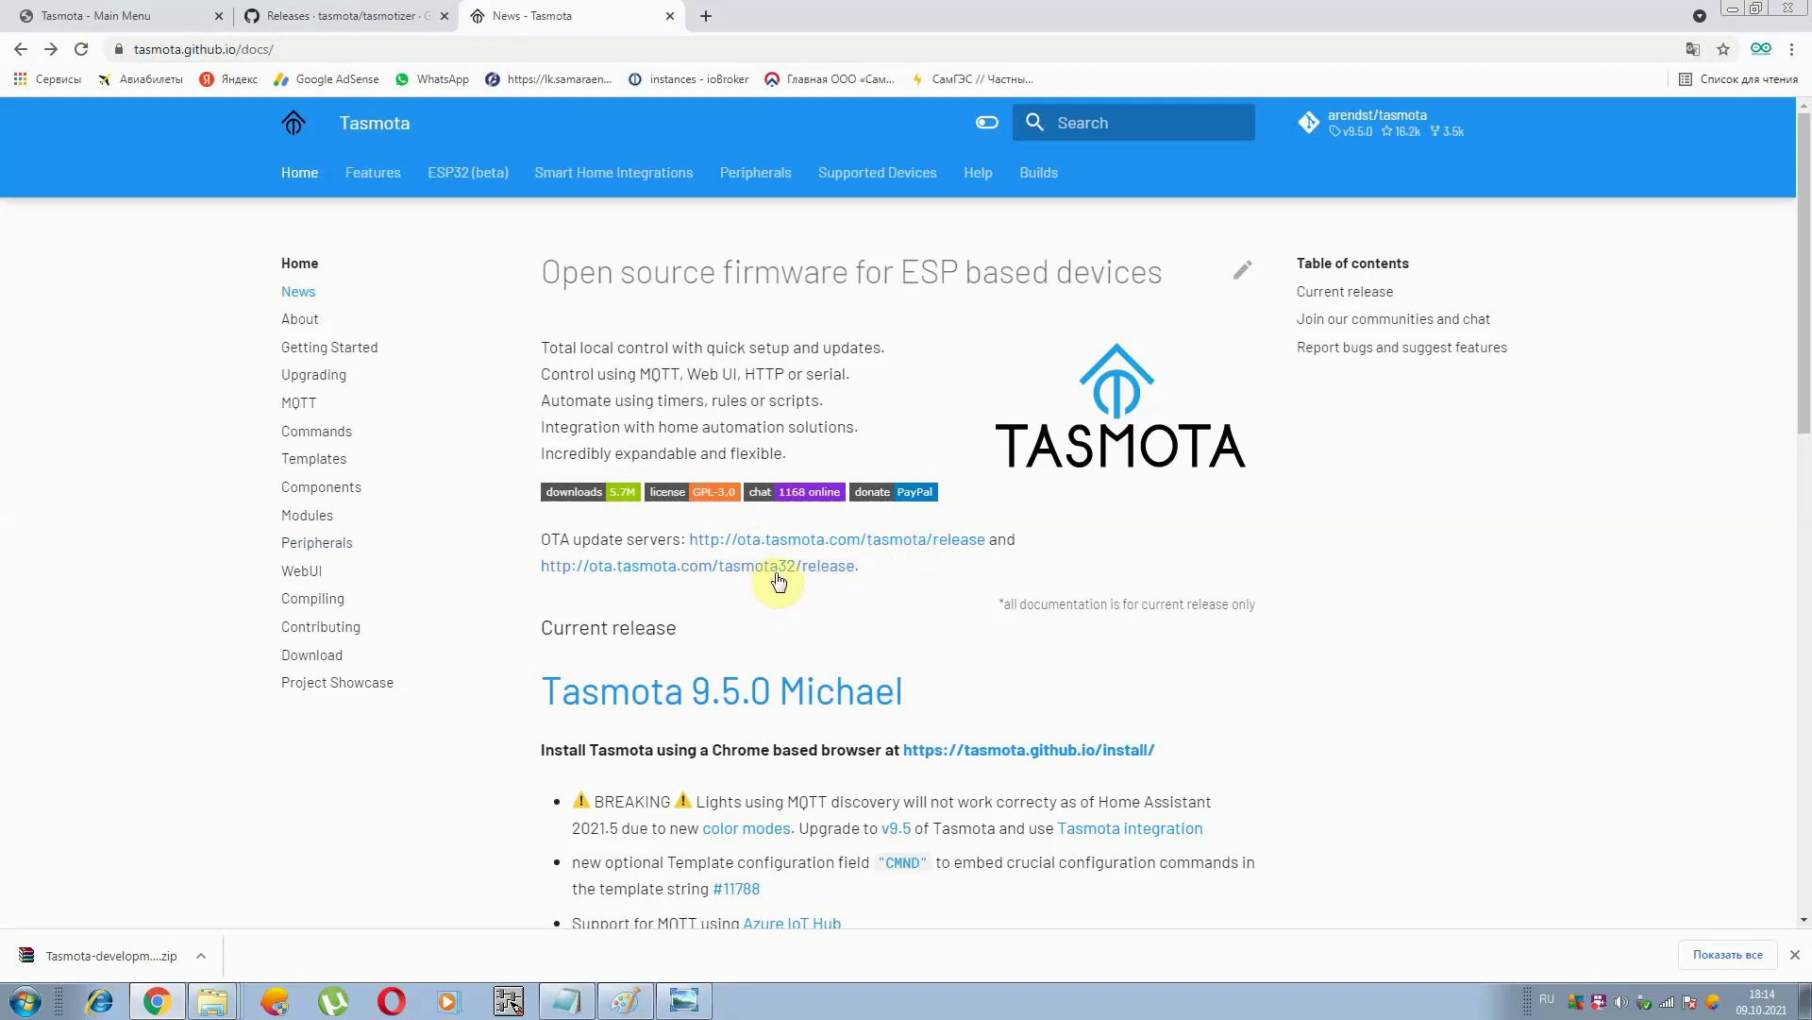
Look through the Tasmota release binaries on the OTA update server and the Tasmotizer 1.2 release on GitHub
{"action": "left_click", "coordinate": [868, 548]}
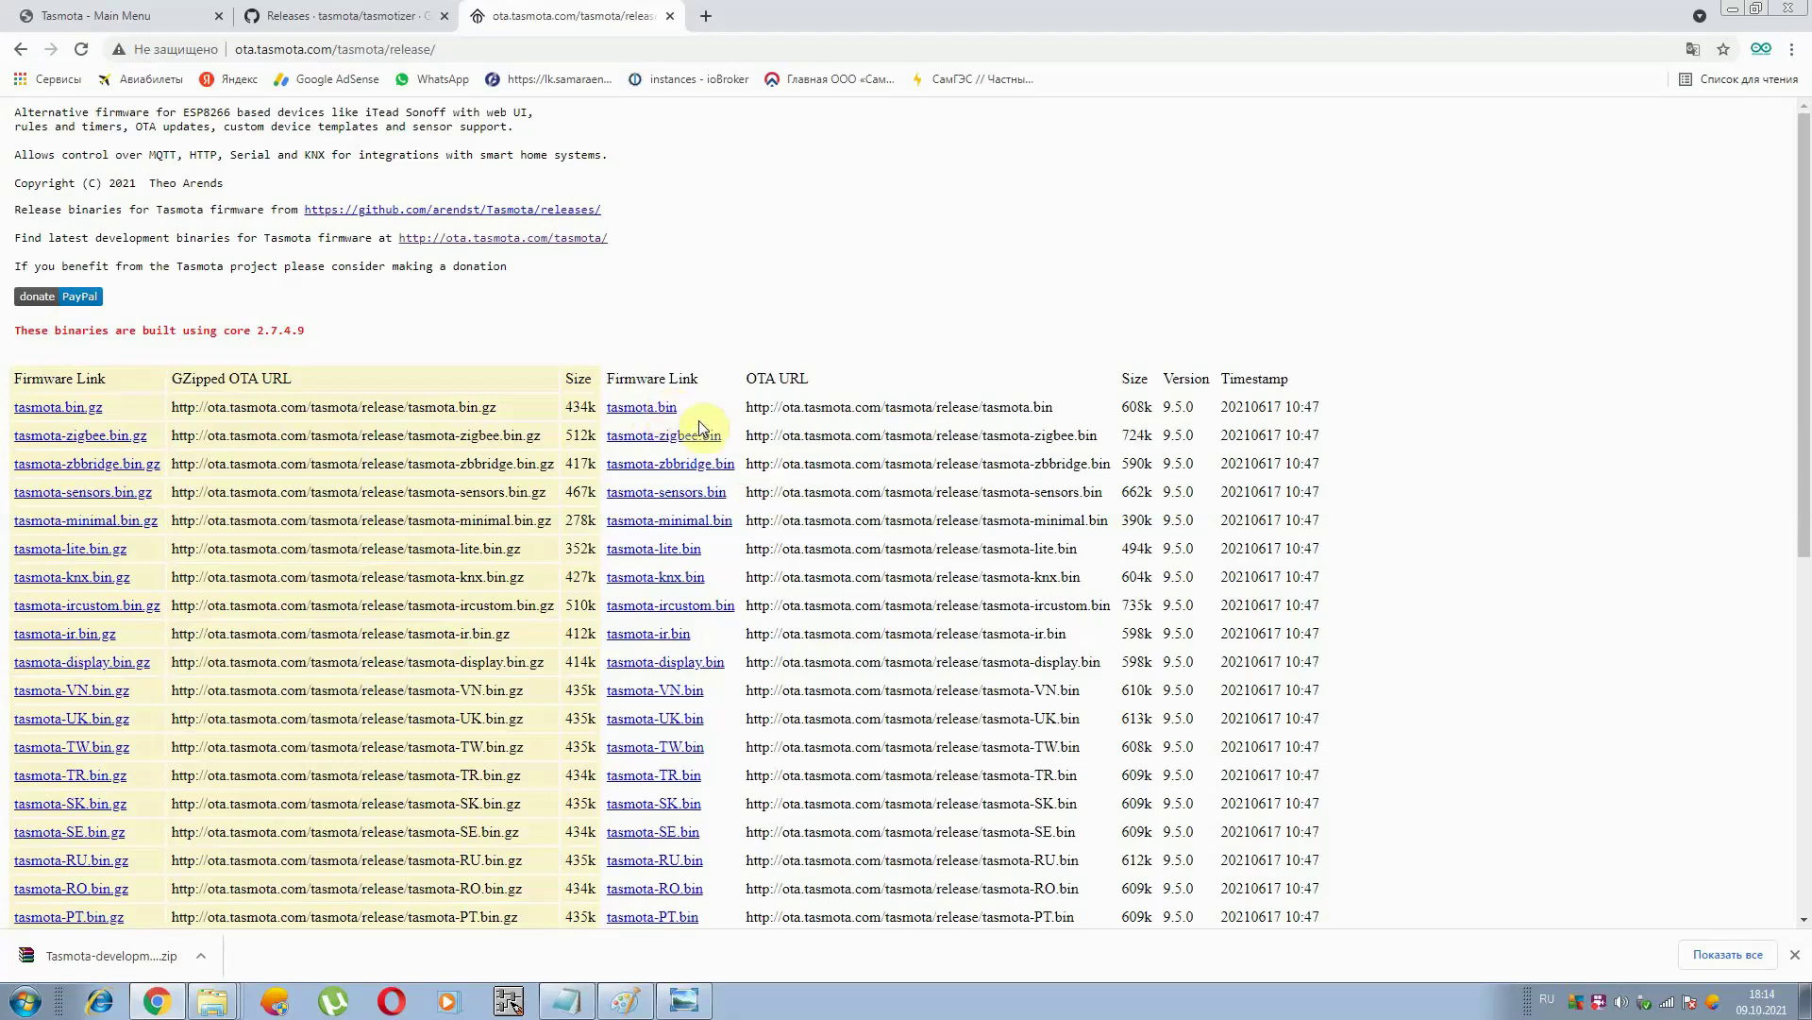
{"action": "scroll", "coordinate": [718, 415], "scroll_direction": "down", "scroll_amount": 3}
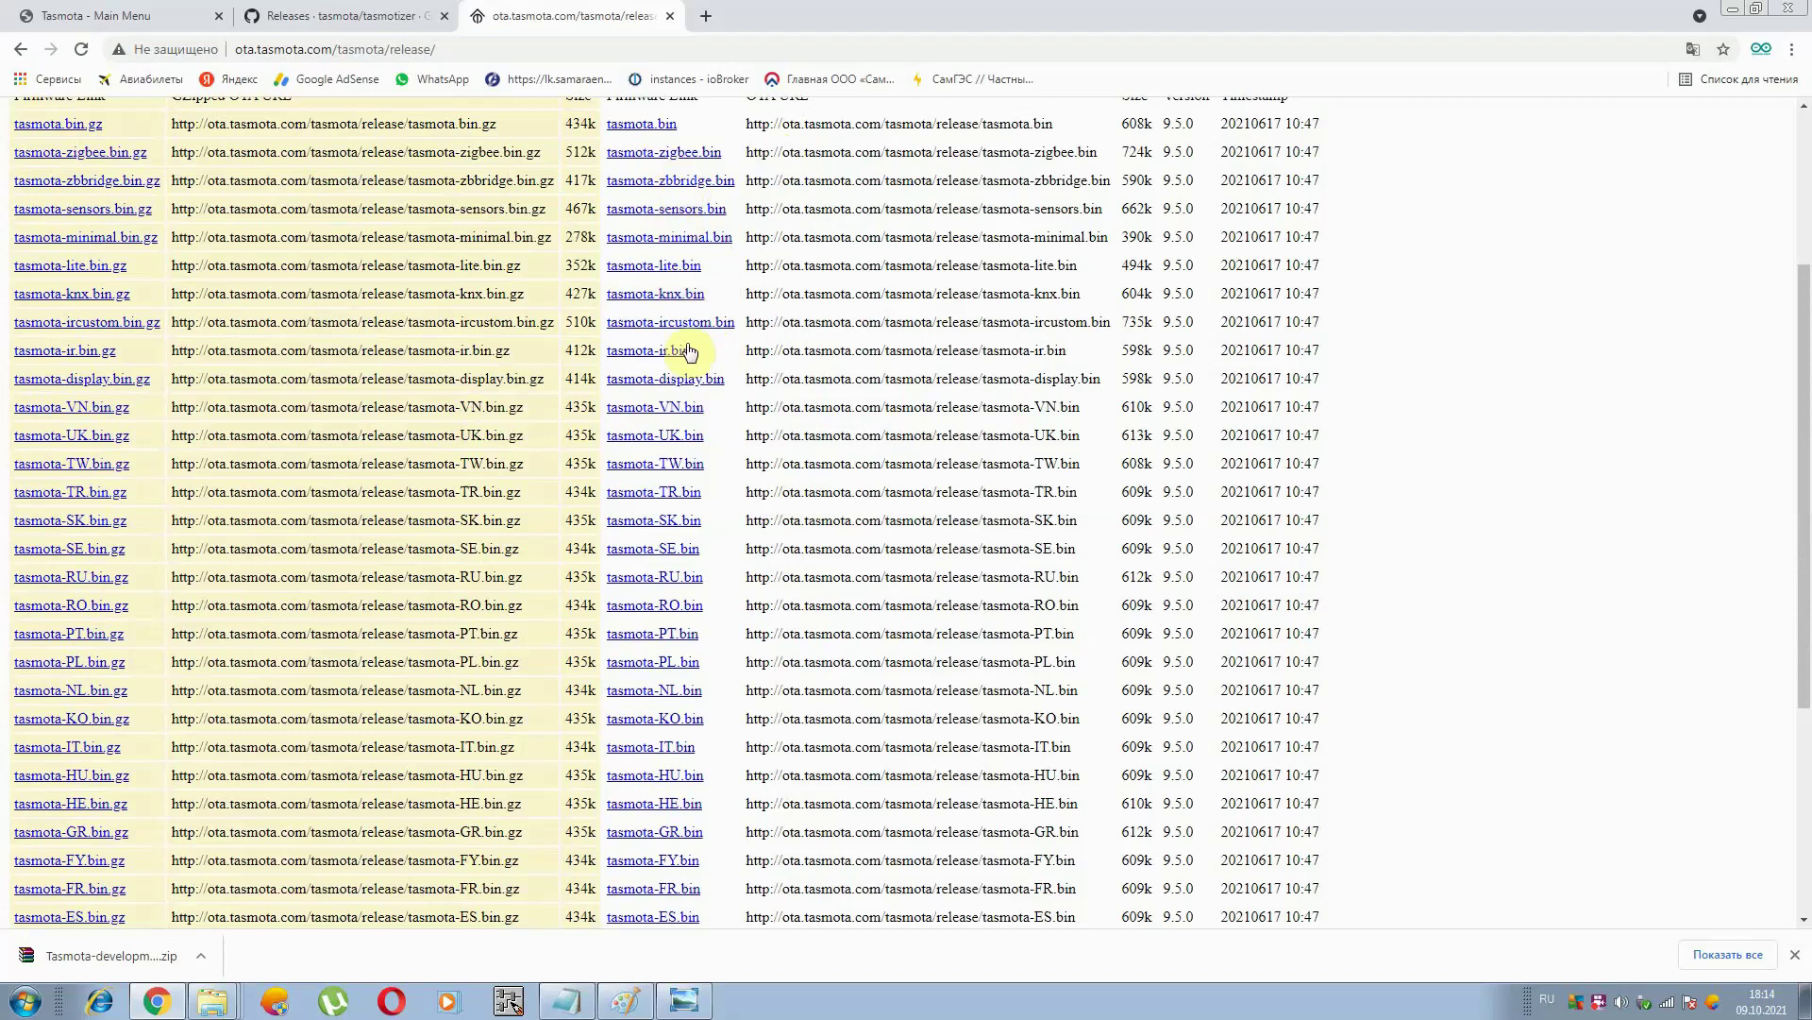
{"action": "scroll", "coordinate": [708, 354], "scroll_direction": "up", "scroll_amount": 3}
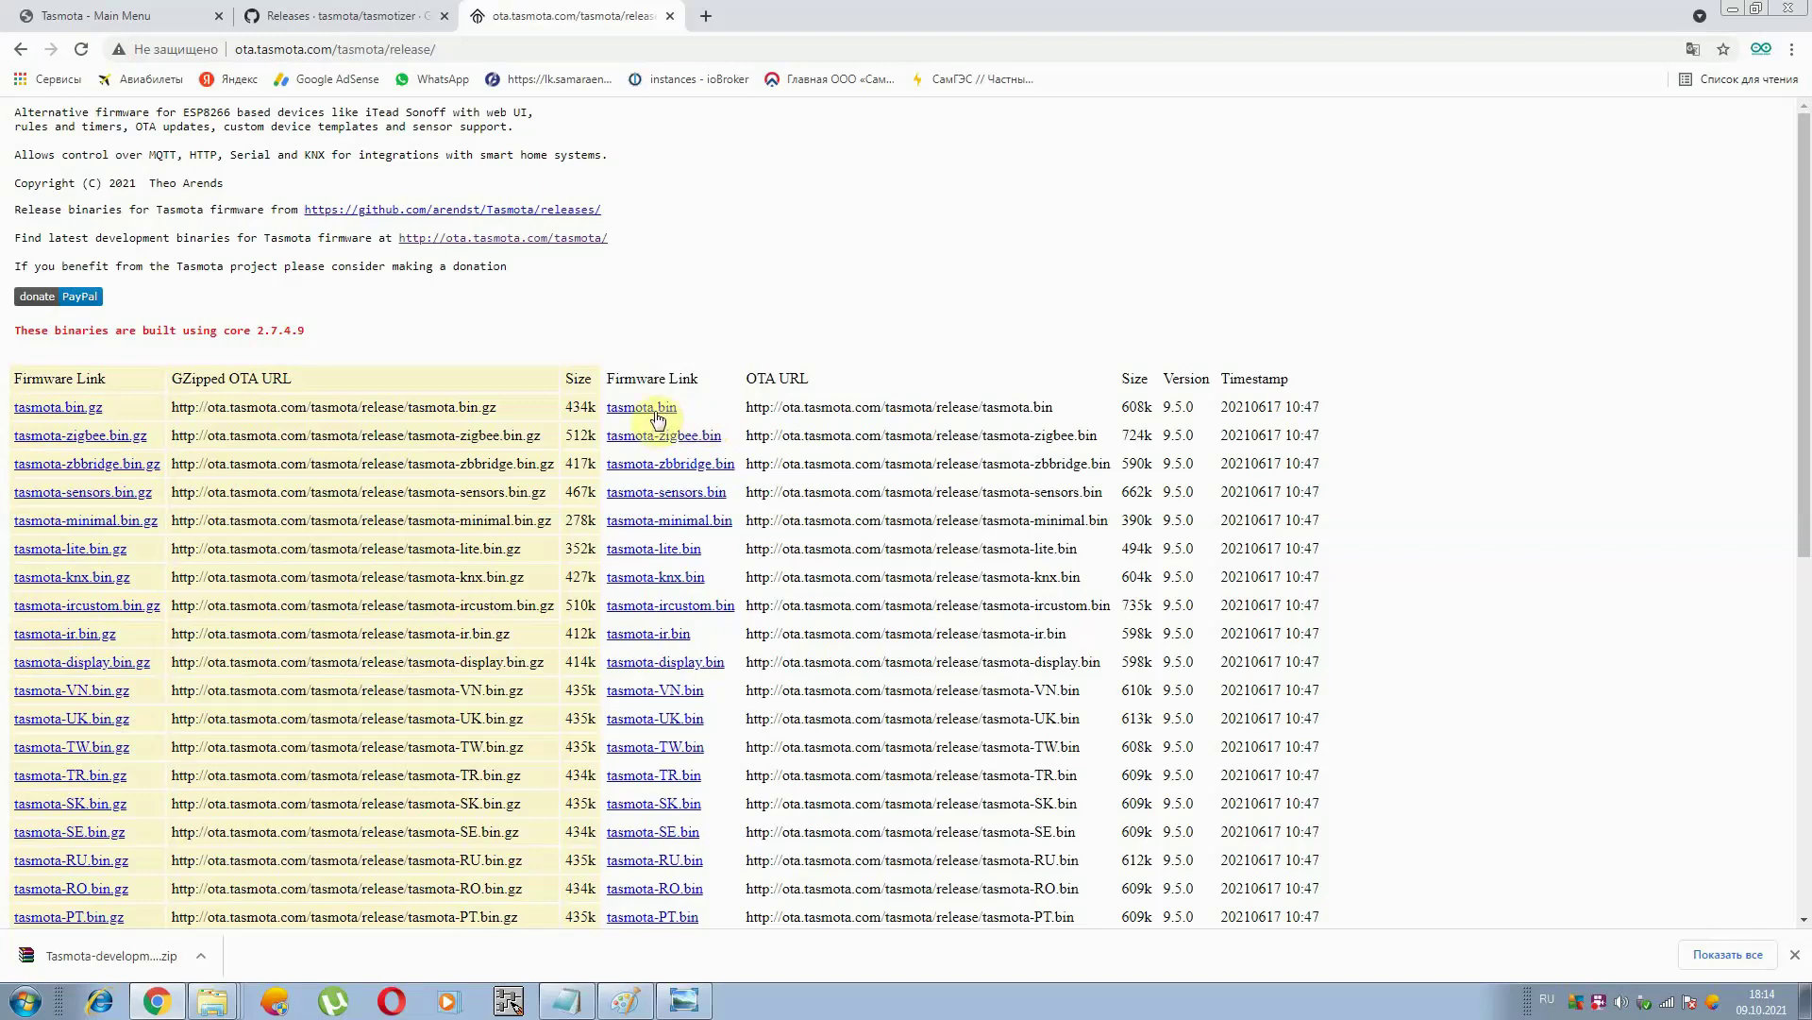
{"action": "left_click", "coordinate": [20, 52]}
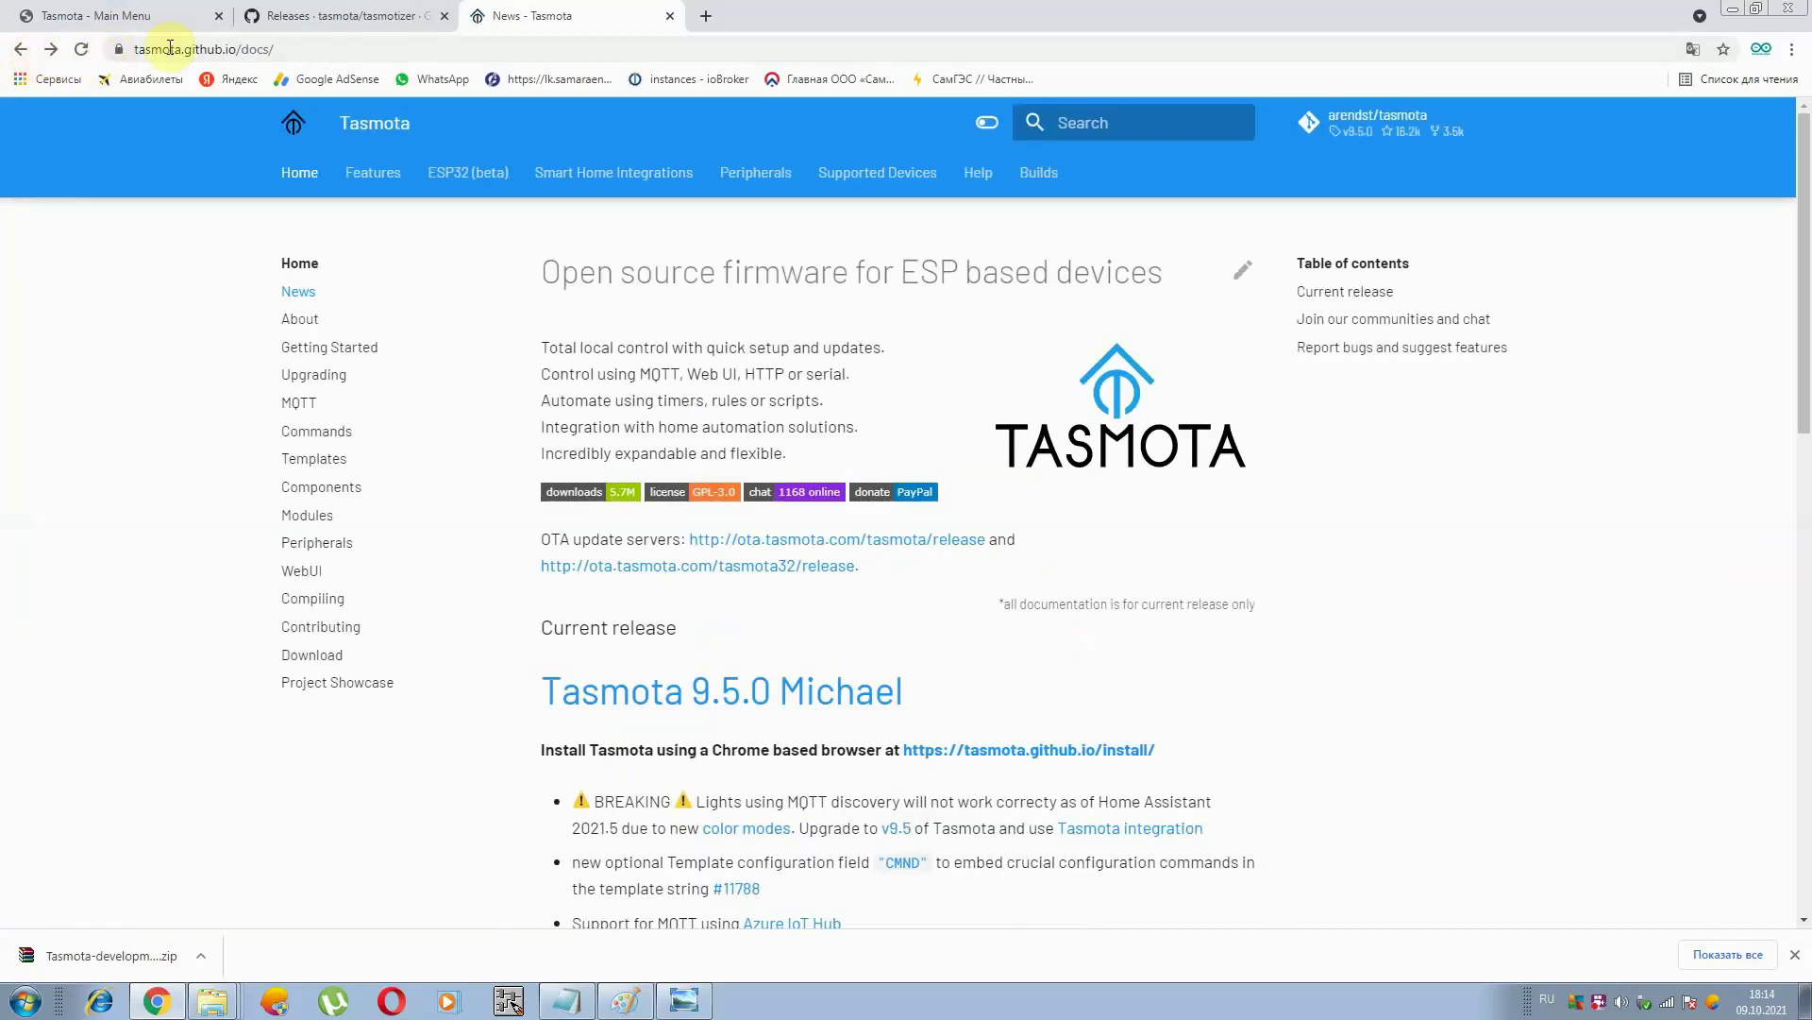
{"action": "left_click", "coordinate": [332, 16]}
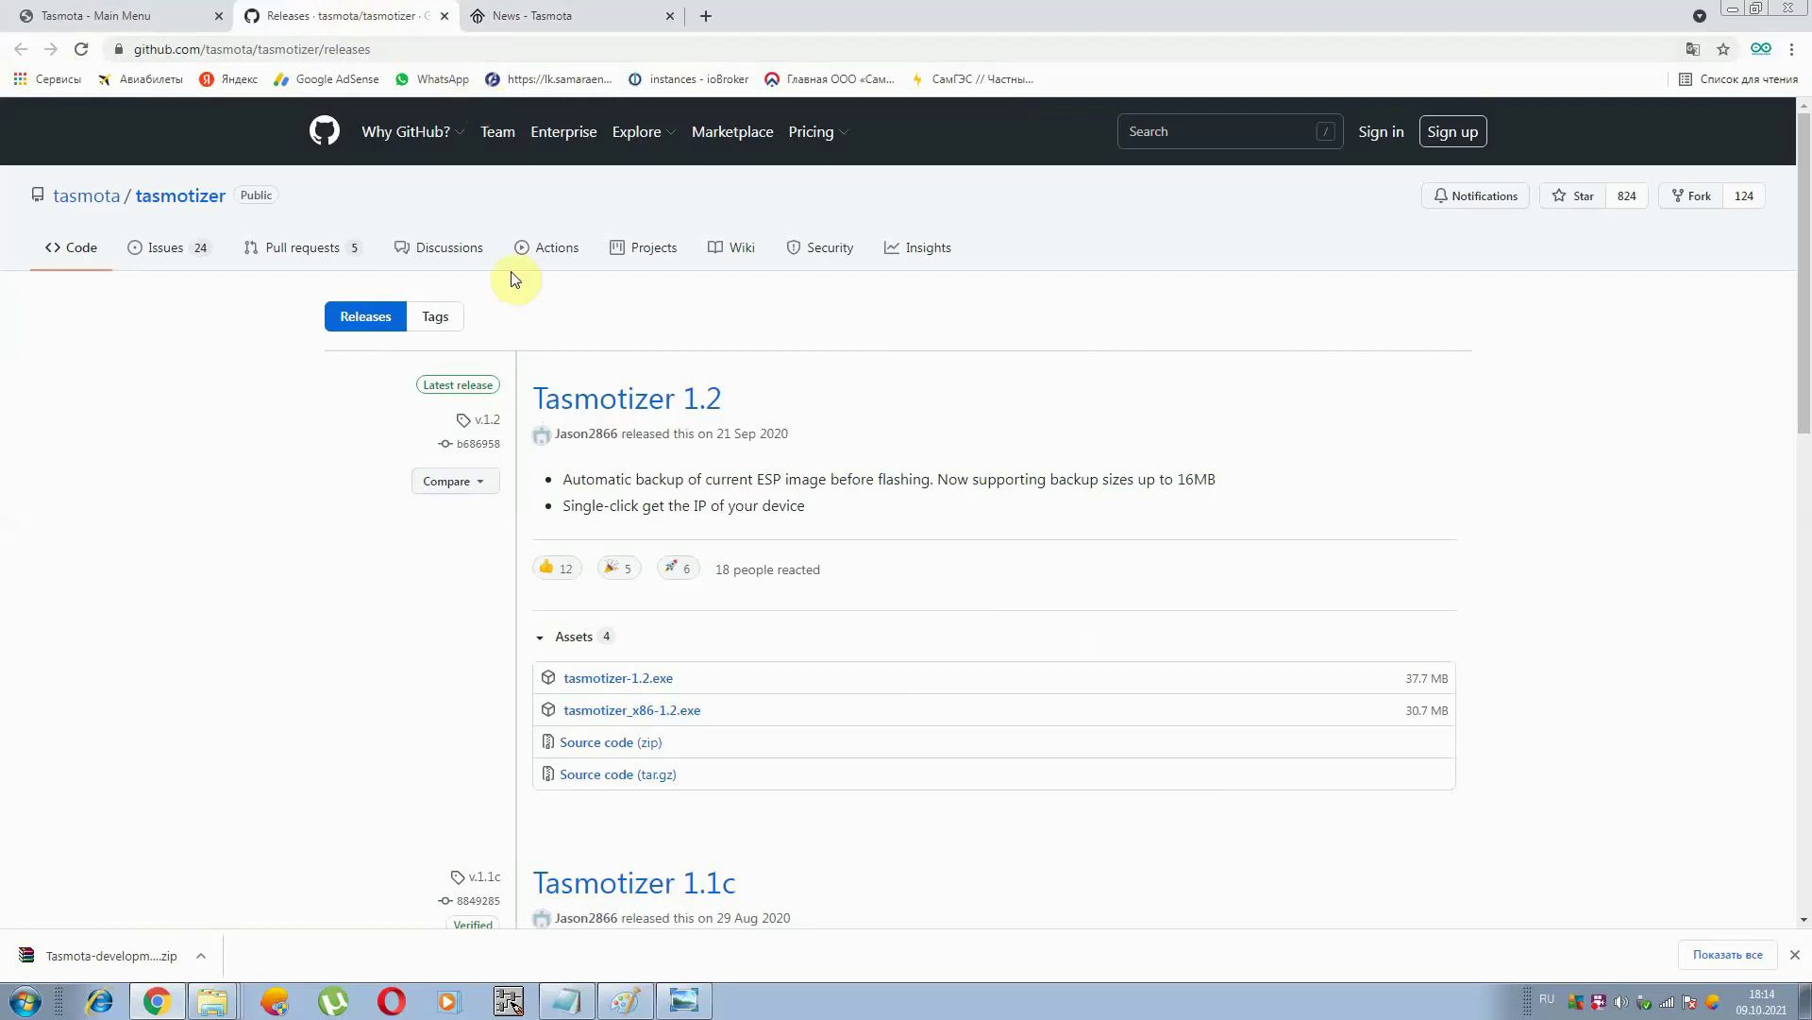
{"action": "mouse_move", "coordinate": [566, 434]}
Launch tasmotizer-1.2 from the desktop's Tasmotaizer folder, leaving only its window open on the desktop
{"action": "left_click", "coordinate": [1738, 10]}
{"action": "left_click", "coordinate": [1733, 11]}
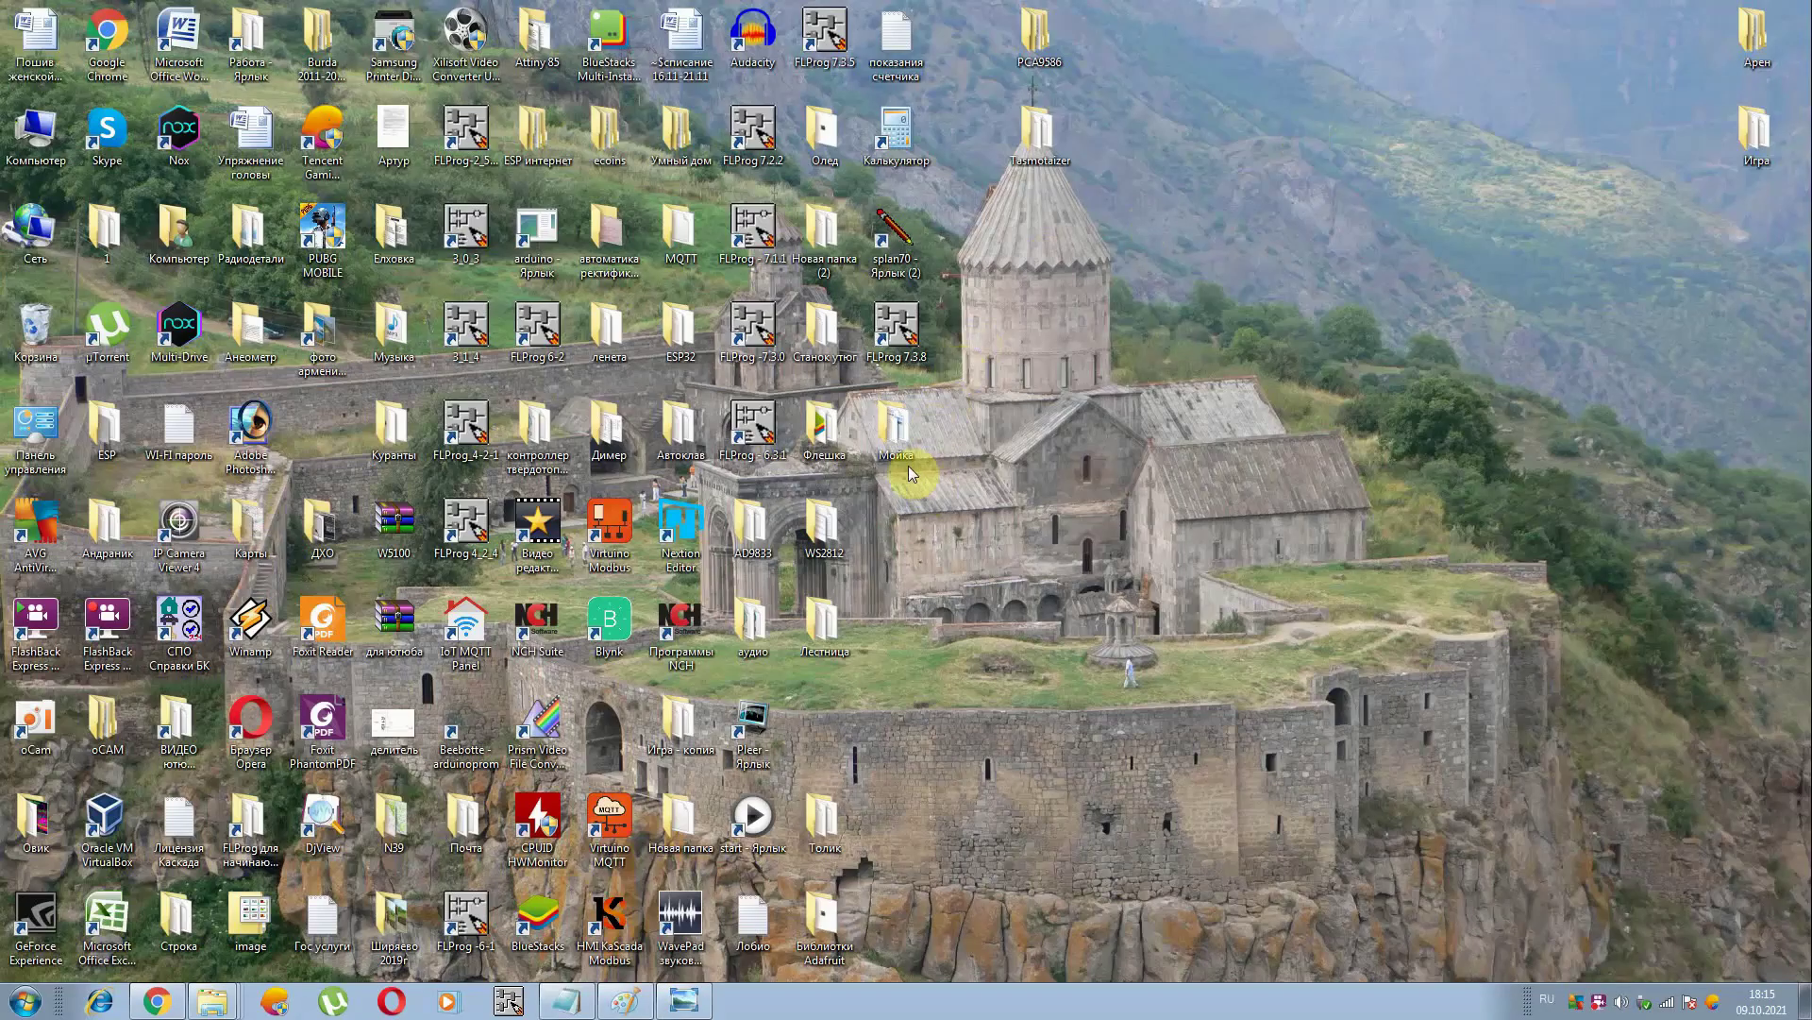
{"action": "double_click", "coordinate": [1038, 132]}
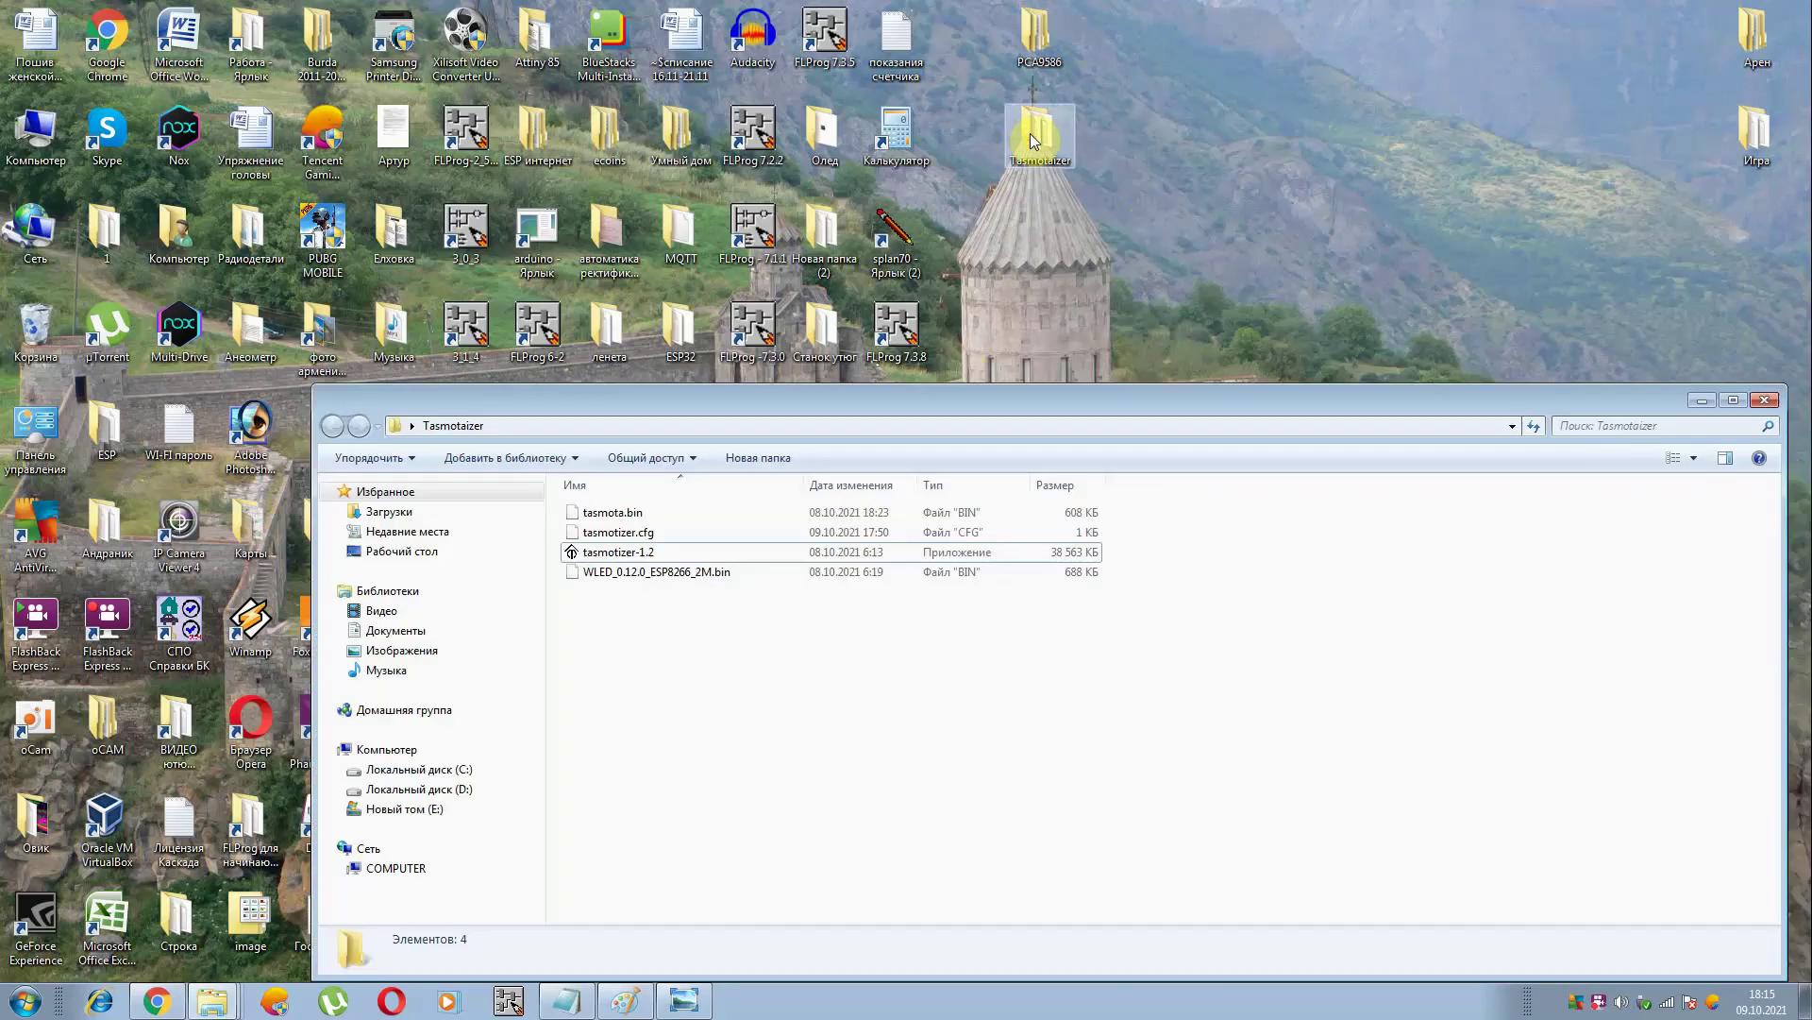
{"action": "left_click_drag", "start_coordinate": [849, 404], "coordinate": [852, 180]}
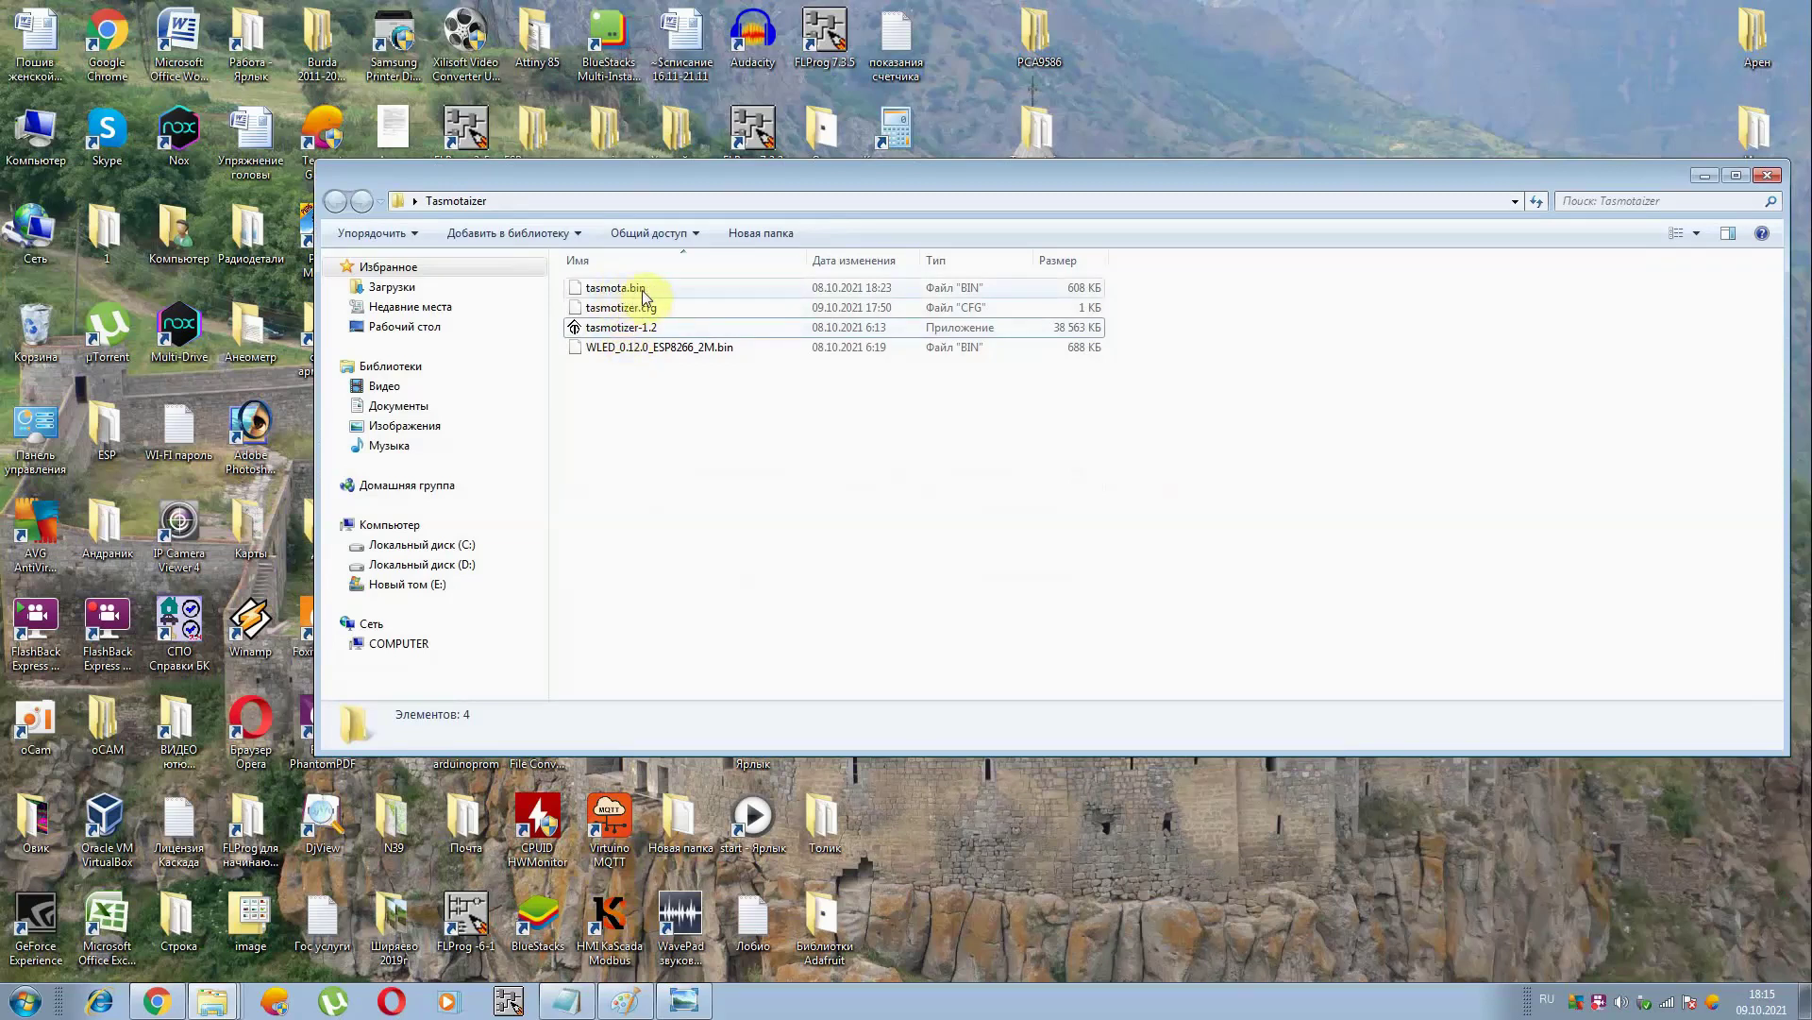
{"action": "left_click", "coordinate": [597, 330]}
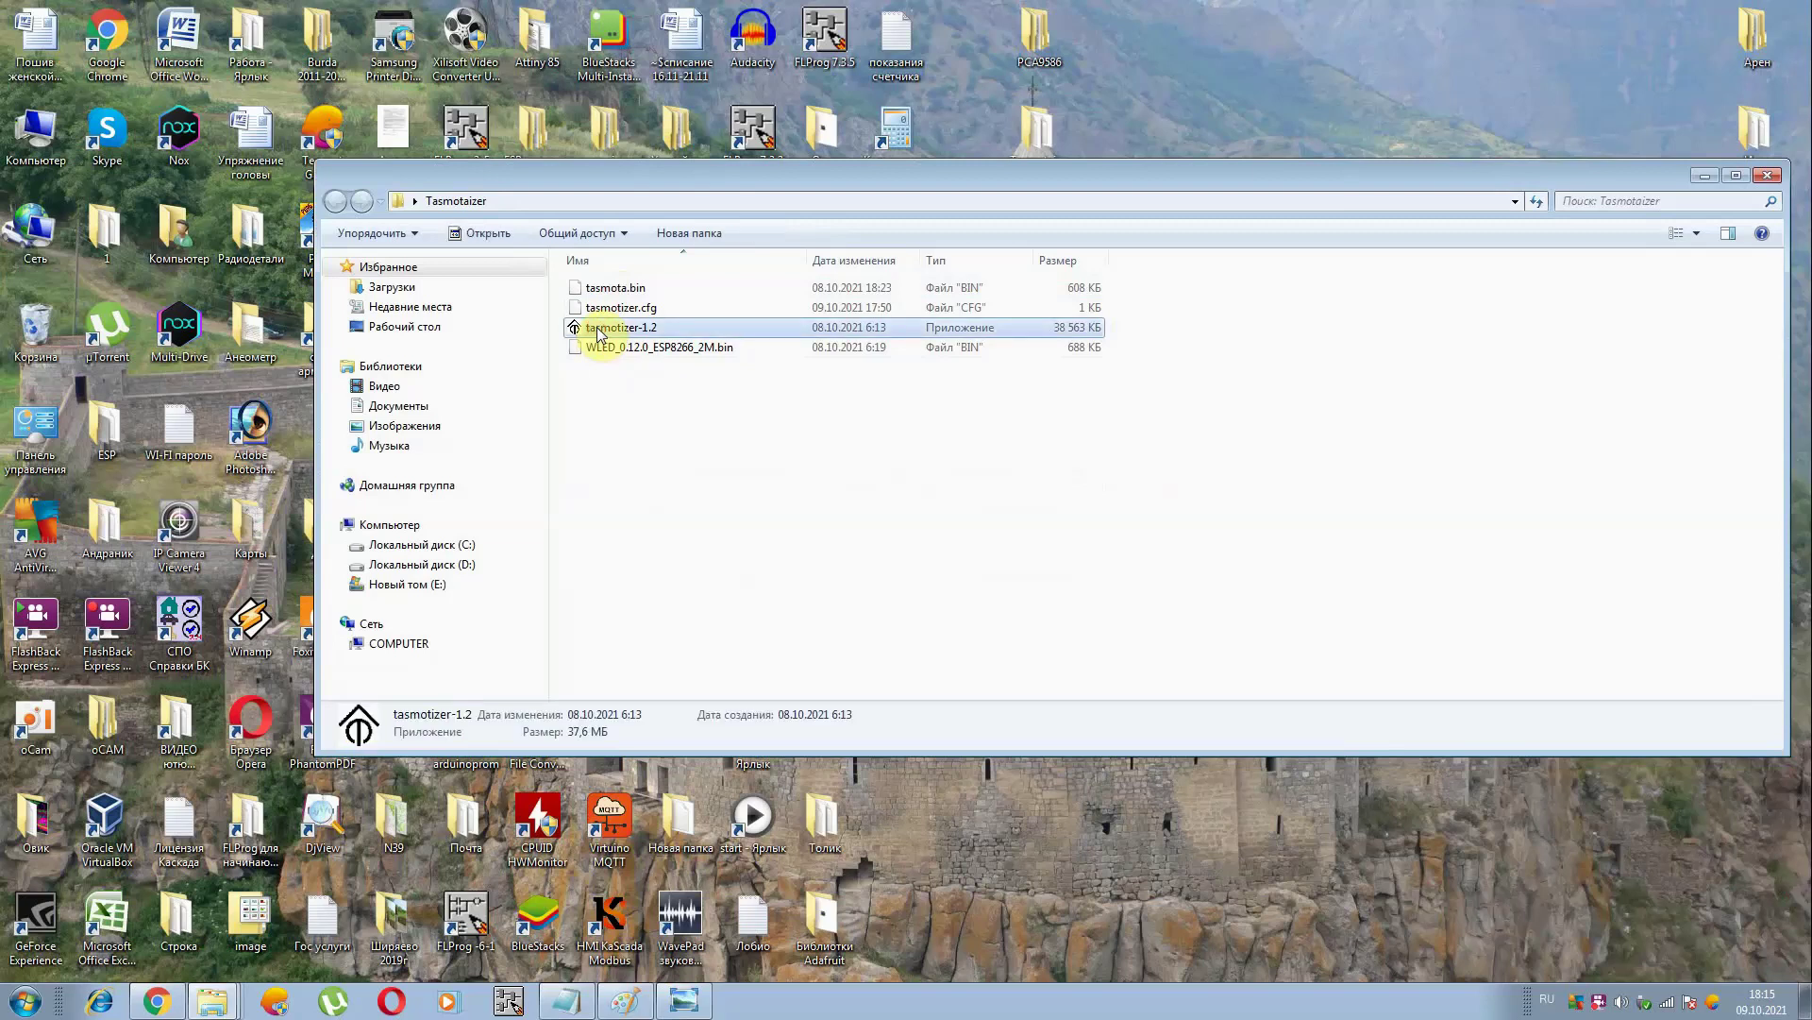
{"action": "double_click", "coordinate": [612, 329]}
{"action": "left_click_drag", "start_coordinate": [859, 166], "coordinate": [922, 243]}
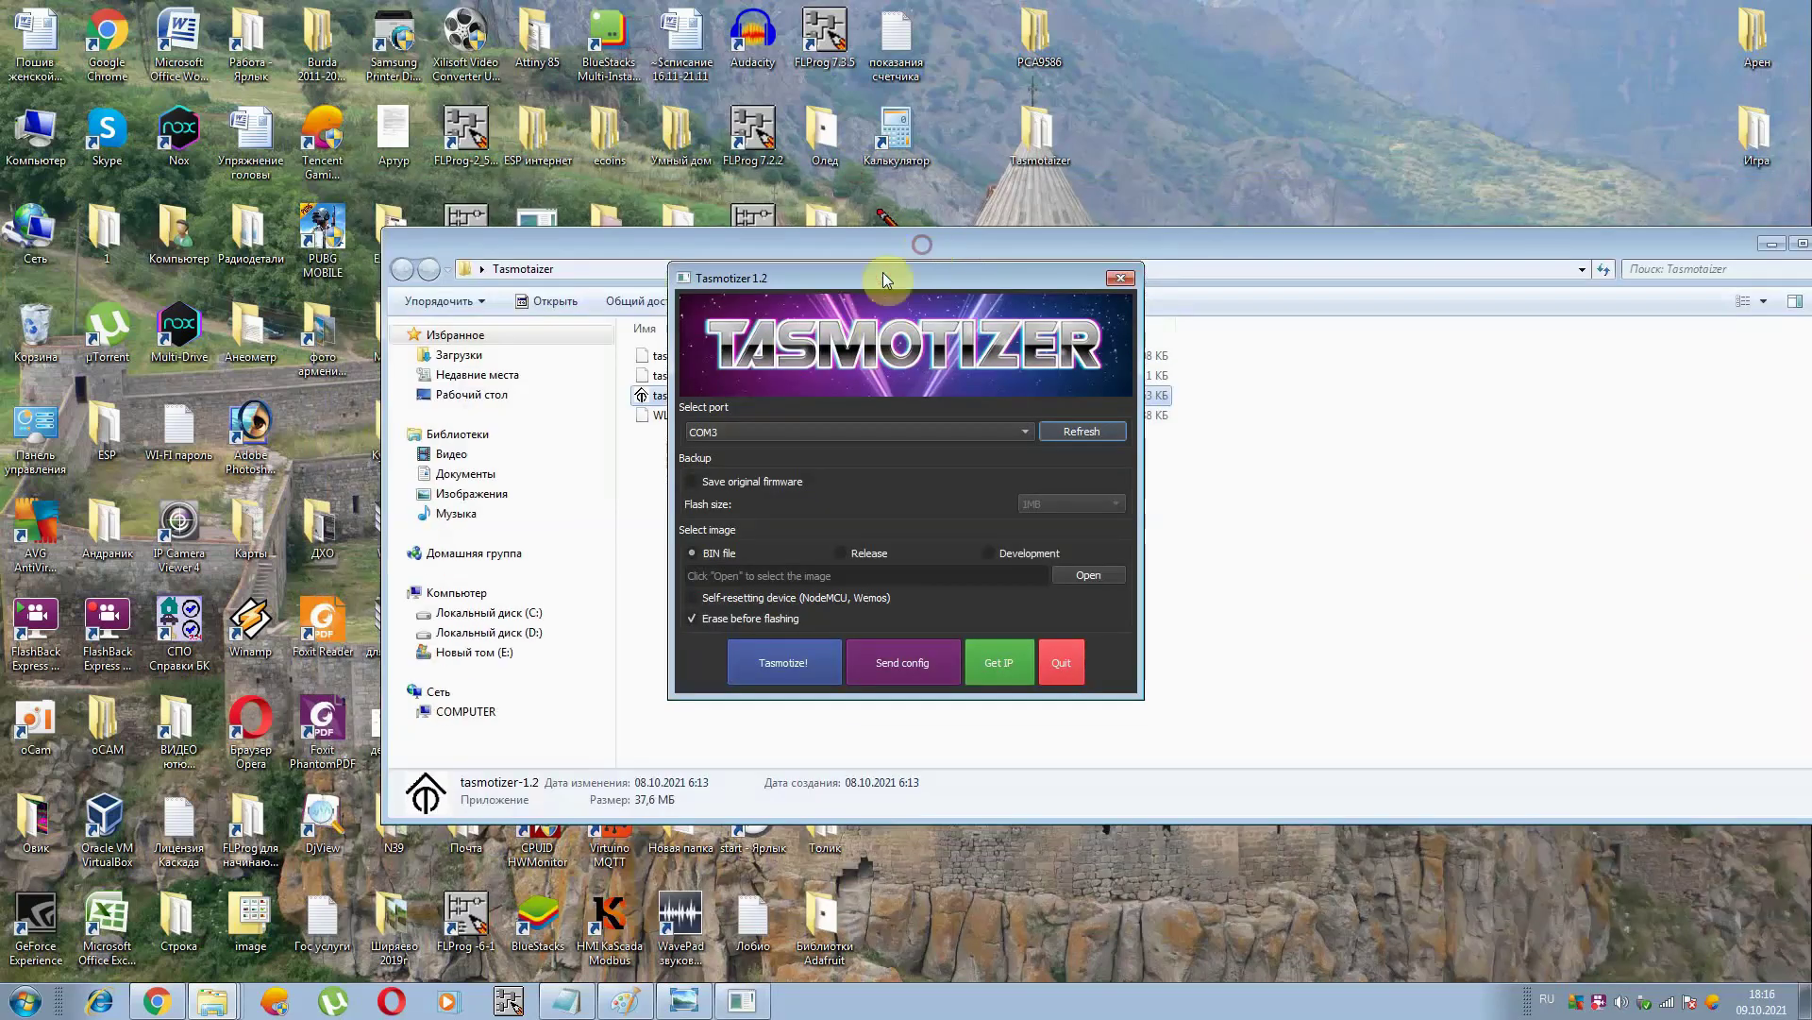
{"action": "left_click_drag", "start_coordinate": [1452, 243], "coordinate": [1186, 151]}
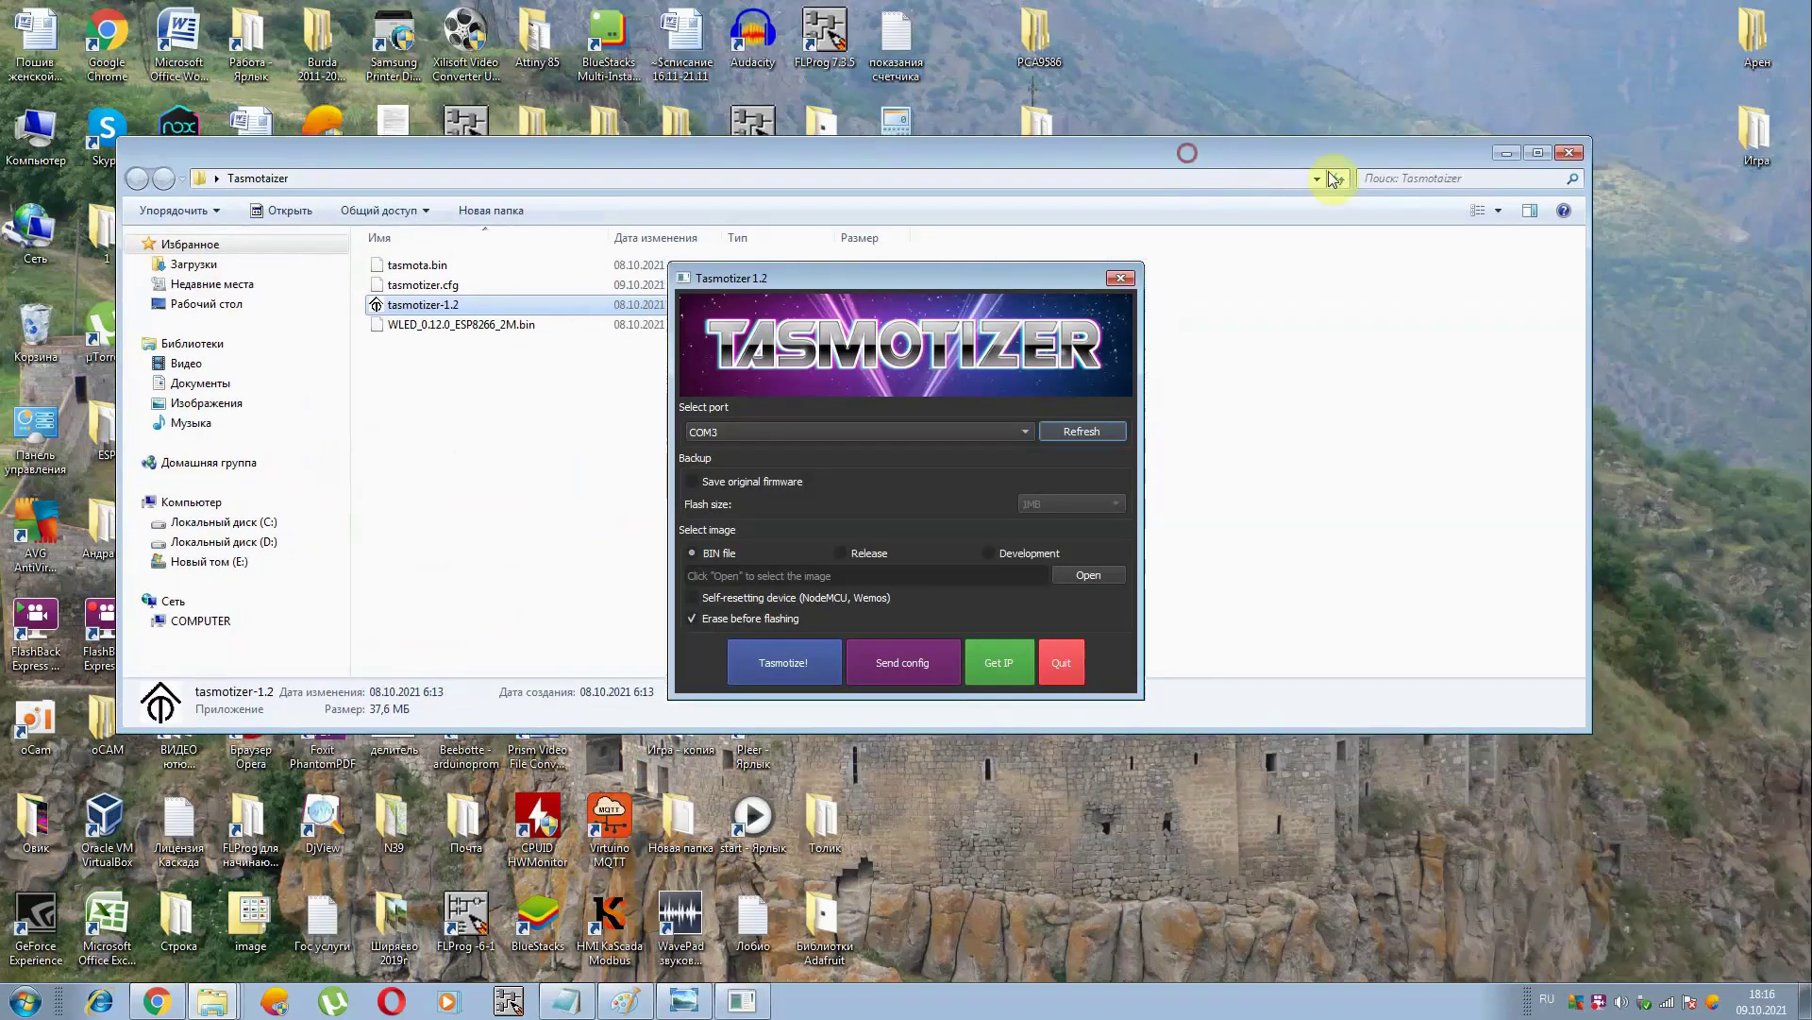
{"action": "left_click", "coordinate": [1507, 153]}
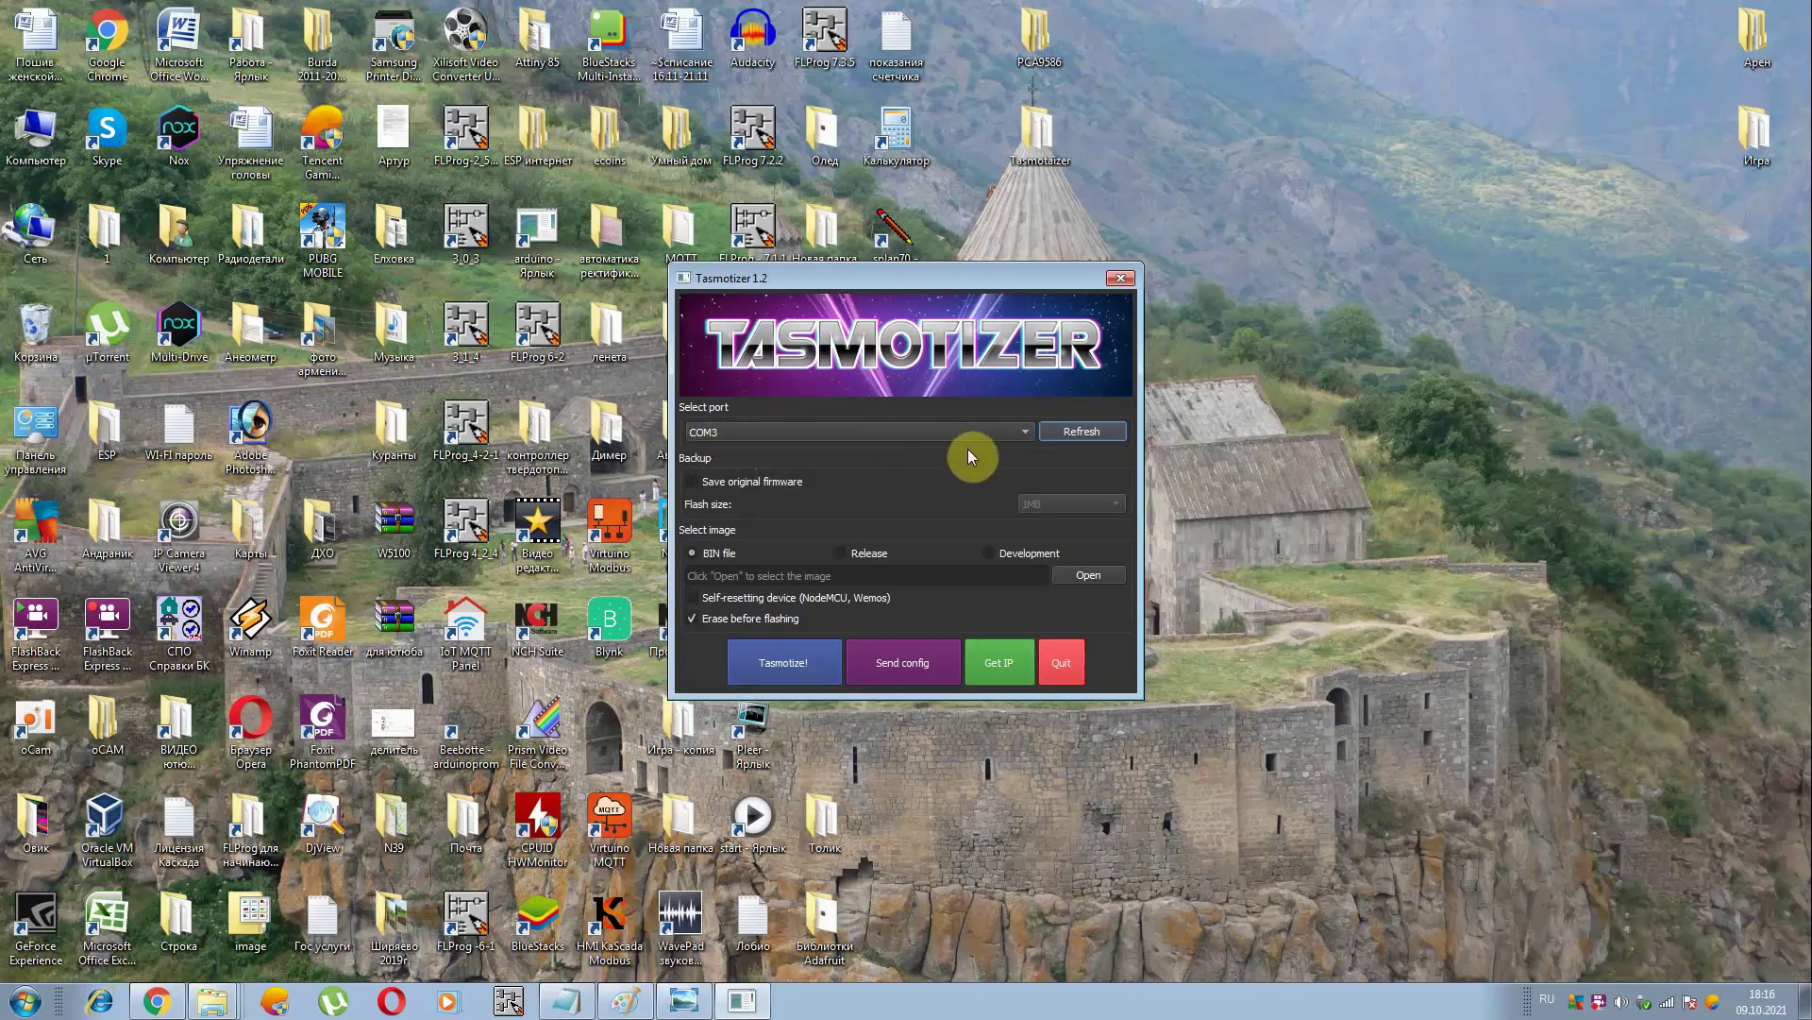
Keep port COM3, enable the self-resetting device option, and load tasmota.bin as the firmware image
{"action": "left_click", "coordinate": [1024, 432]}
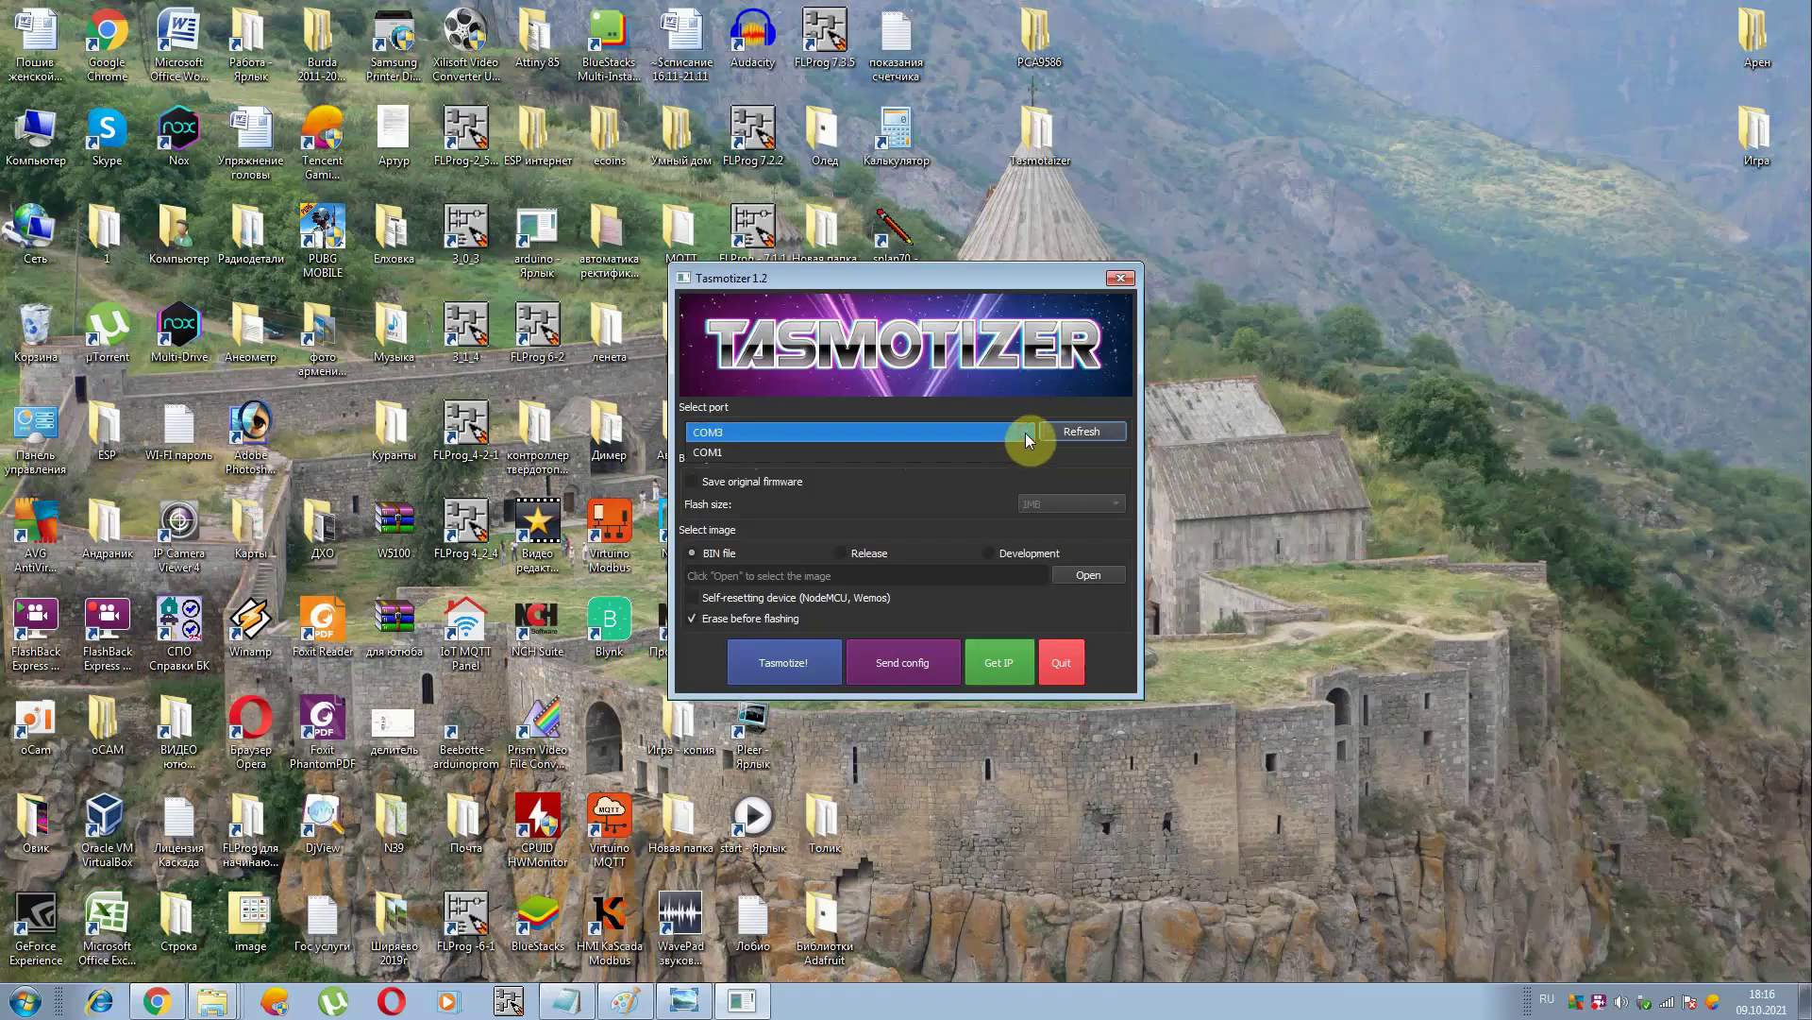
{"action": "left_click", "coordinate": [1025, 432]}
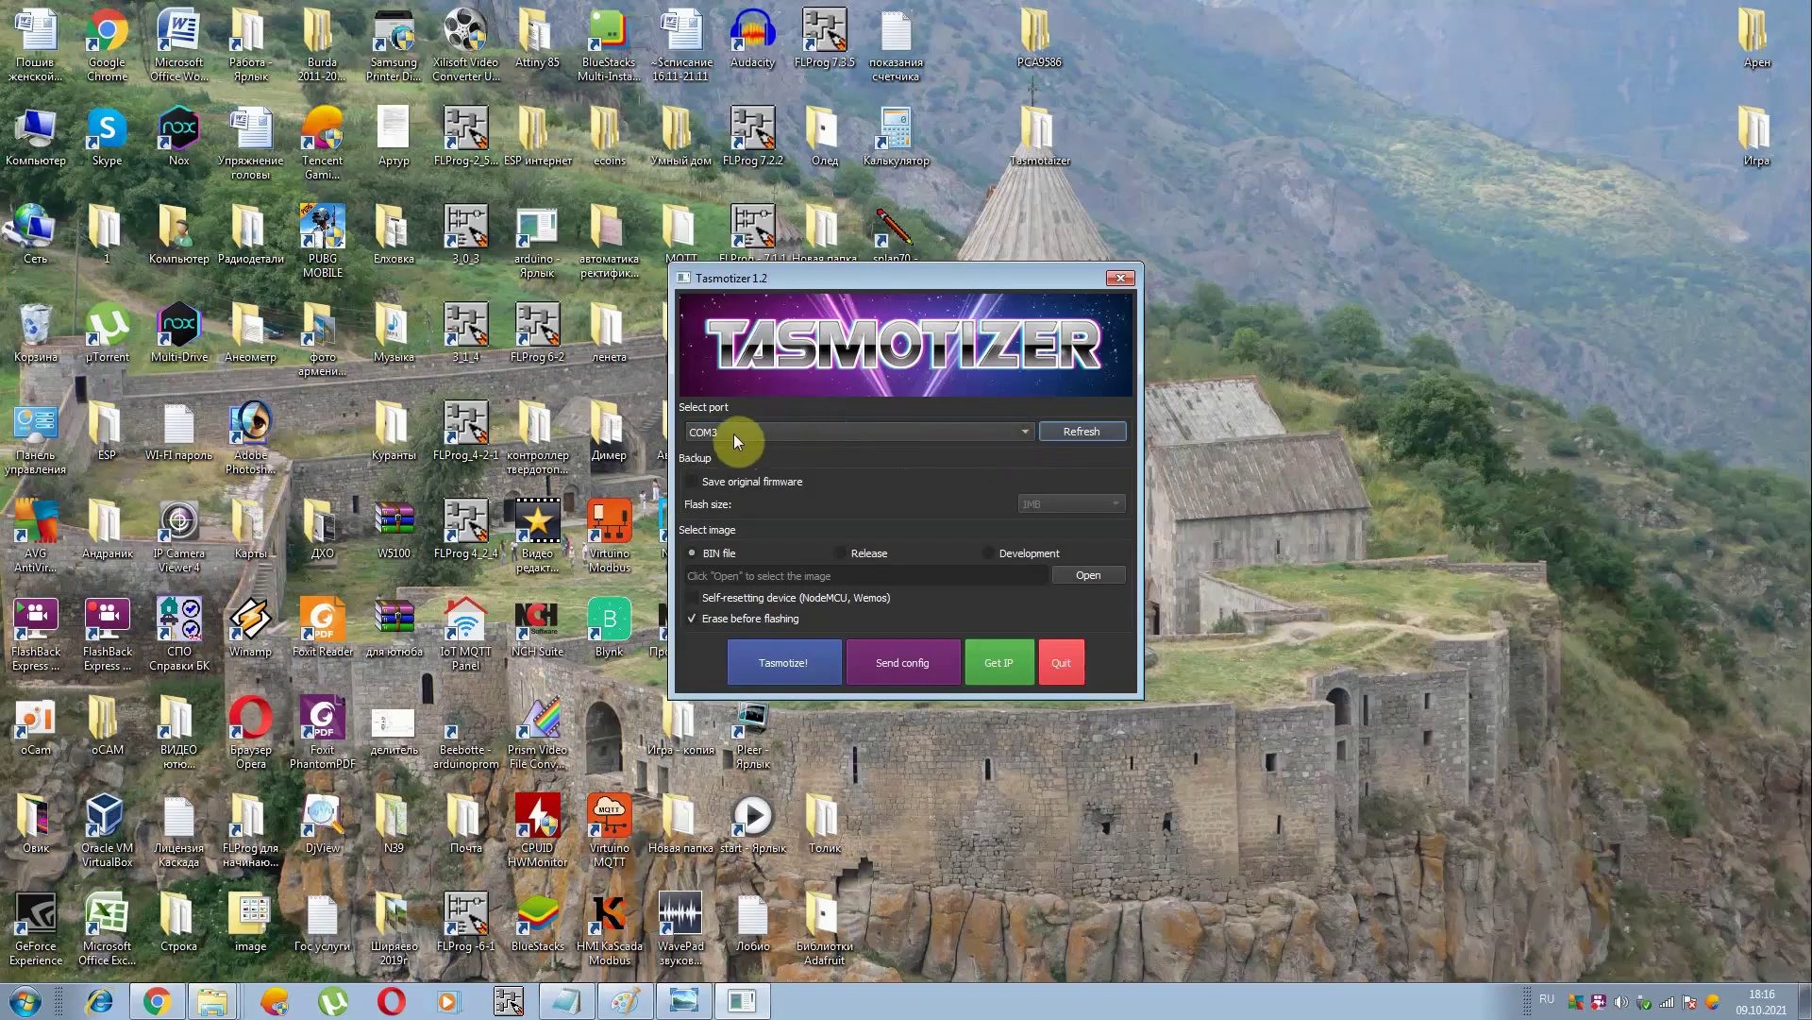
{"action": "left_click", "coordinate": [693, 599]}
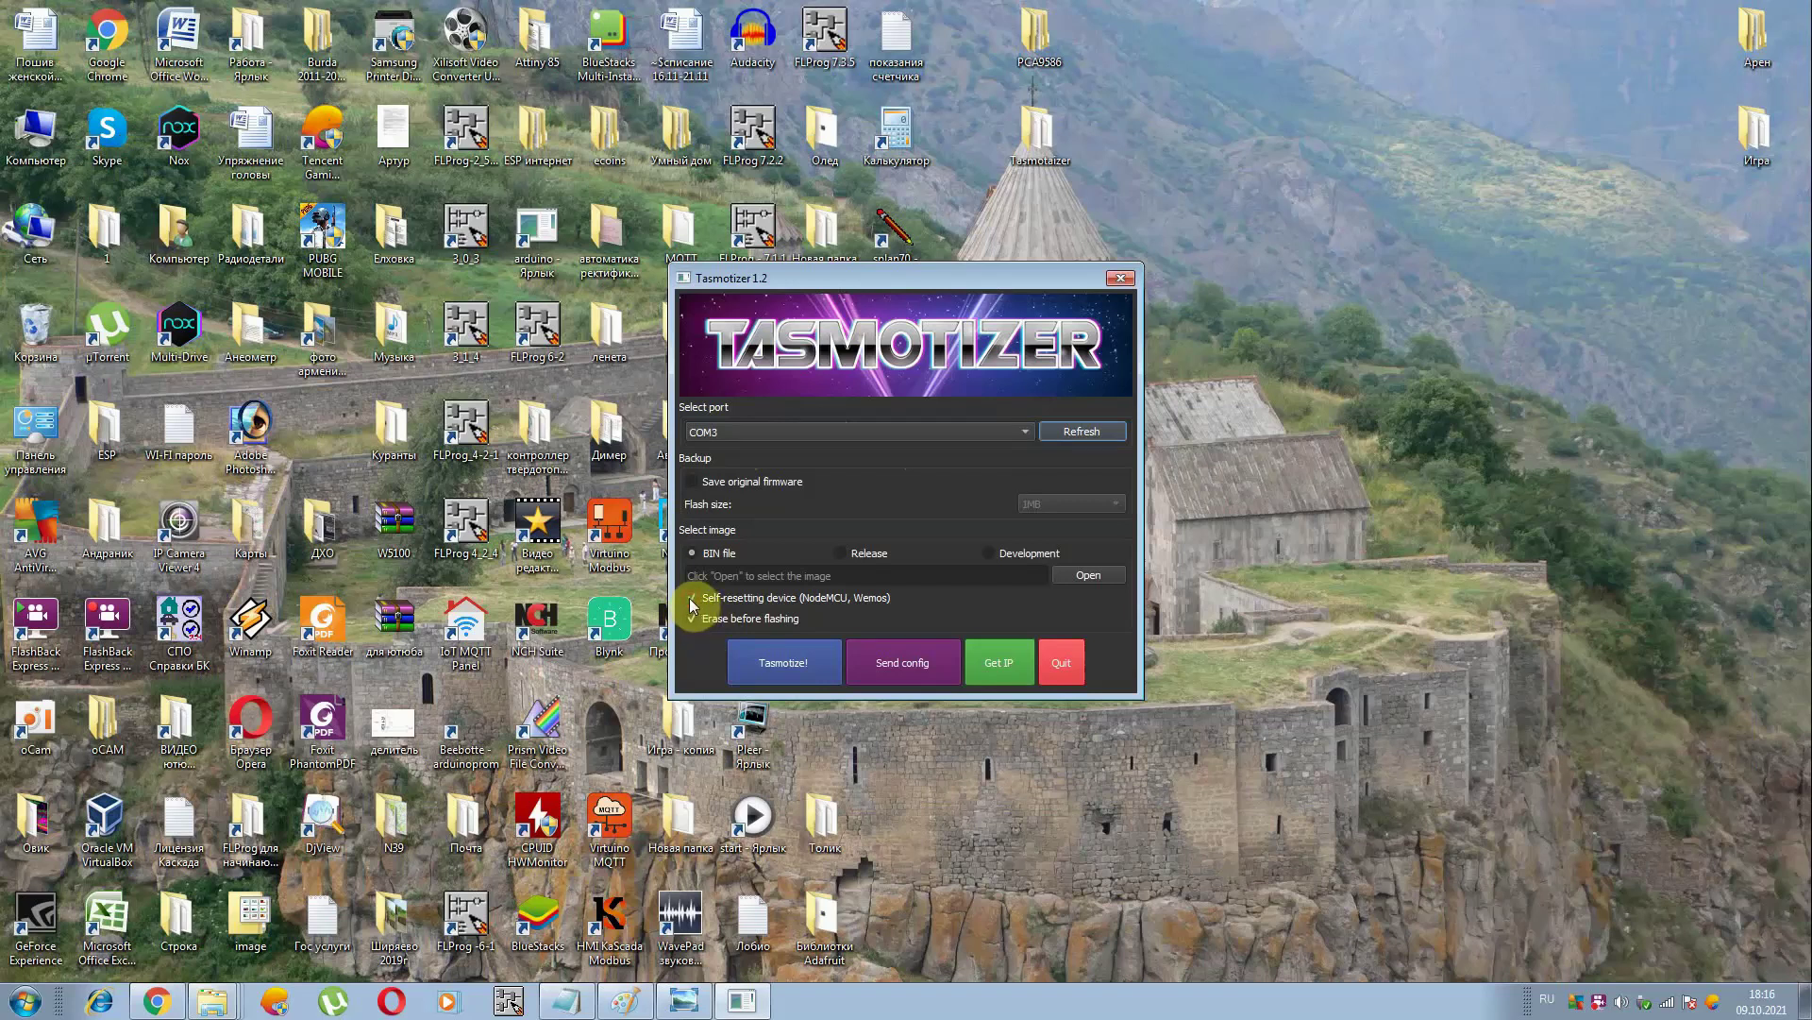
{"action": "left_click", "coordinate": [1091, 575]}
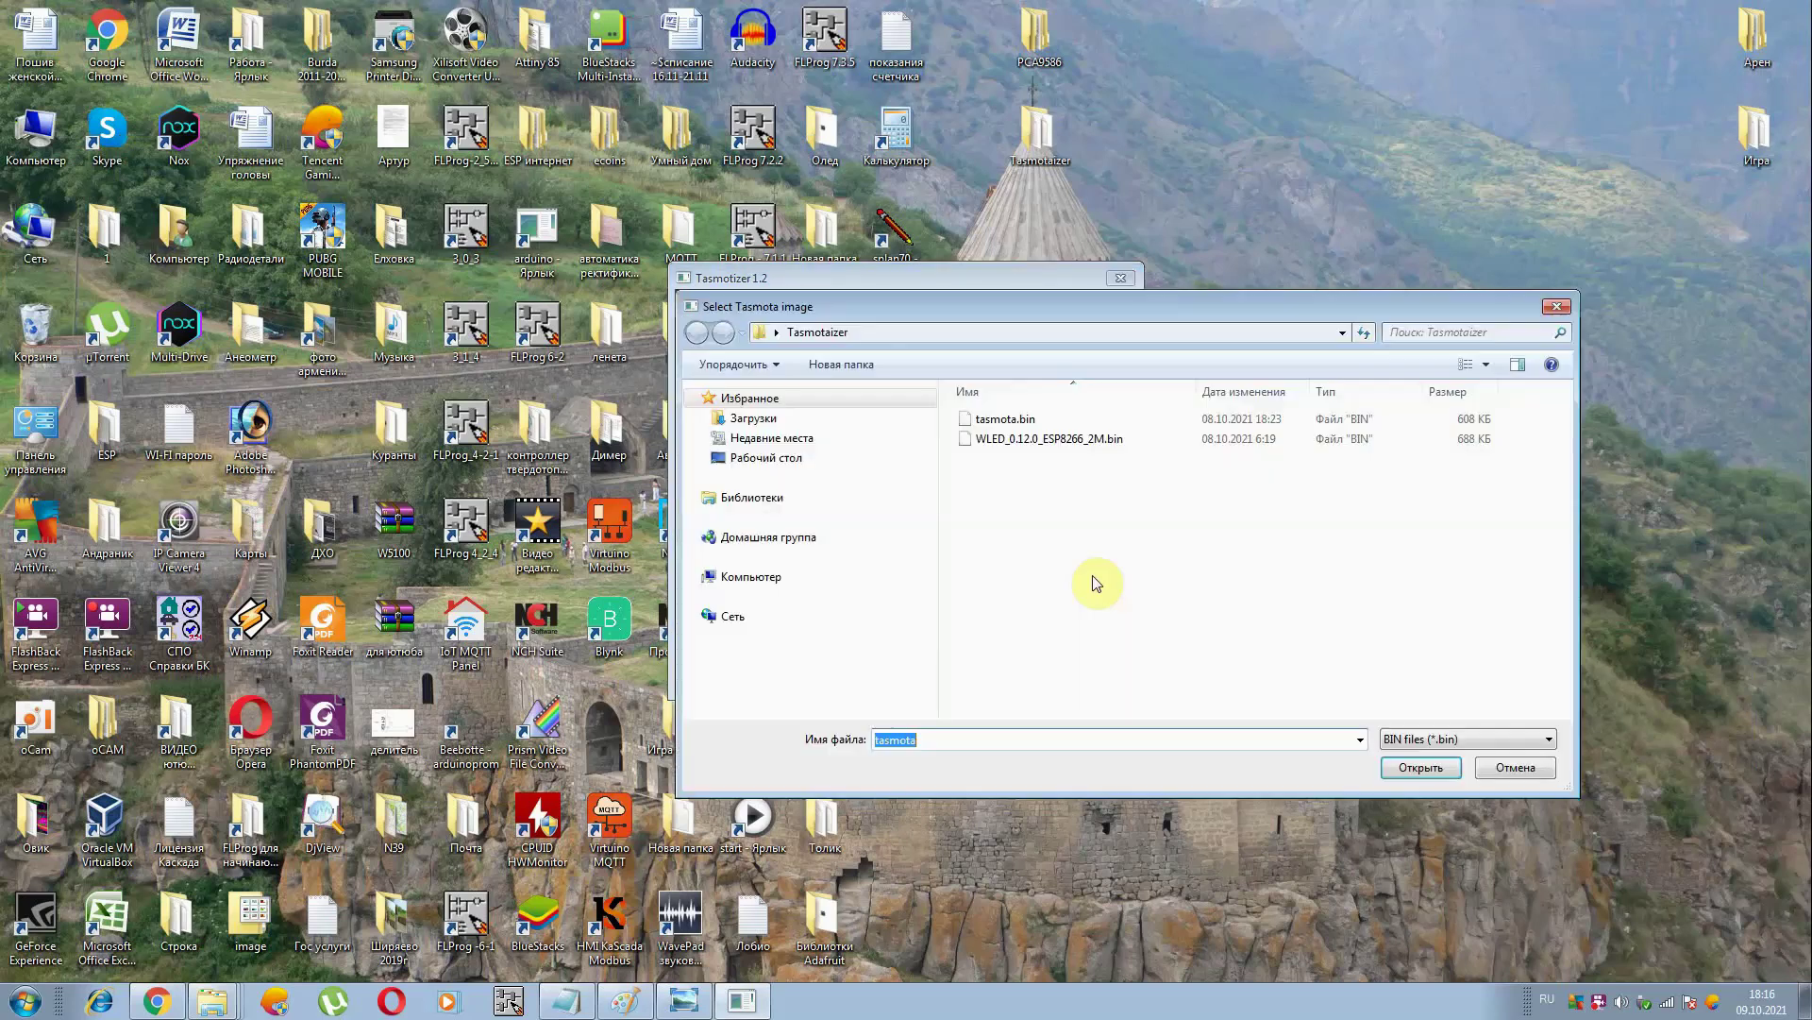
{"action": "left_click", "coordinate": [993, 427]}
{"action": "left_click", "coordinate": [1412, 766]}
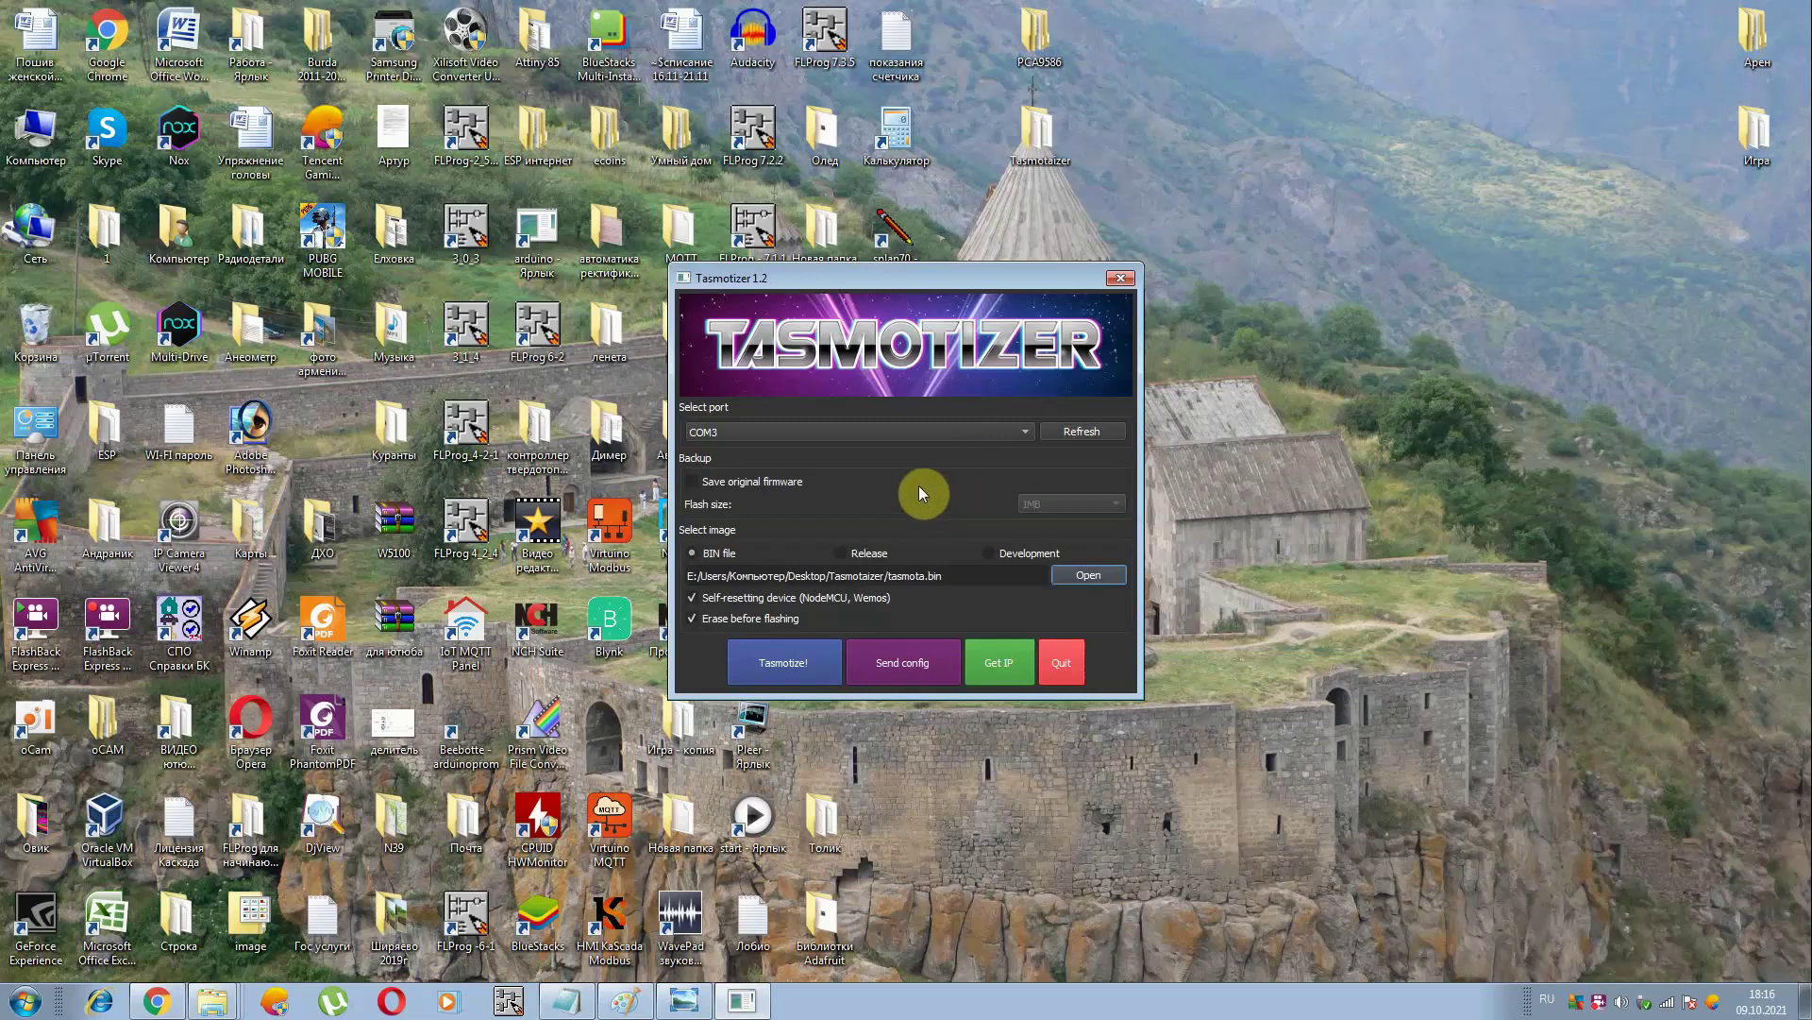
Send the Wi-Fi configuration for the preset SSID to the device, pasting the network password
{"action": "left_click", "coordinate": [894, 663]}
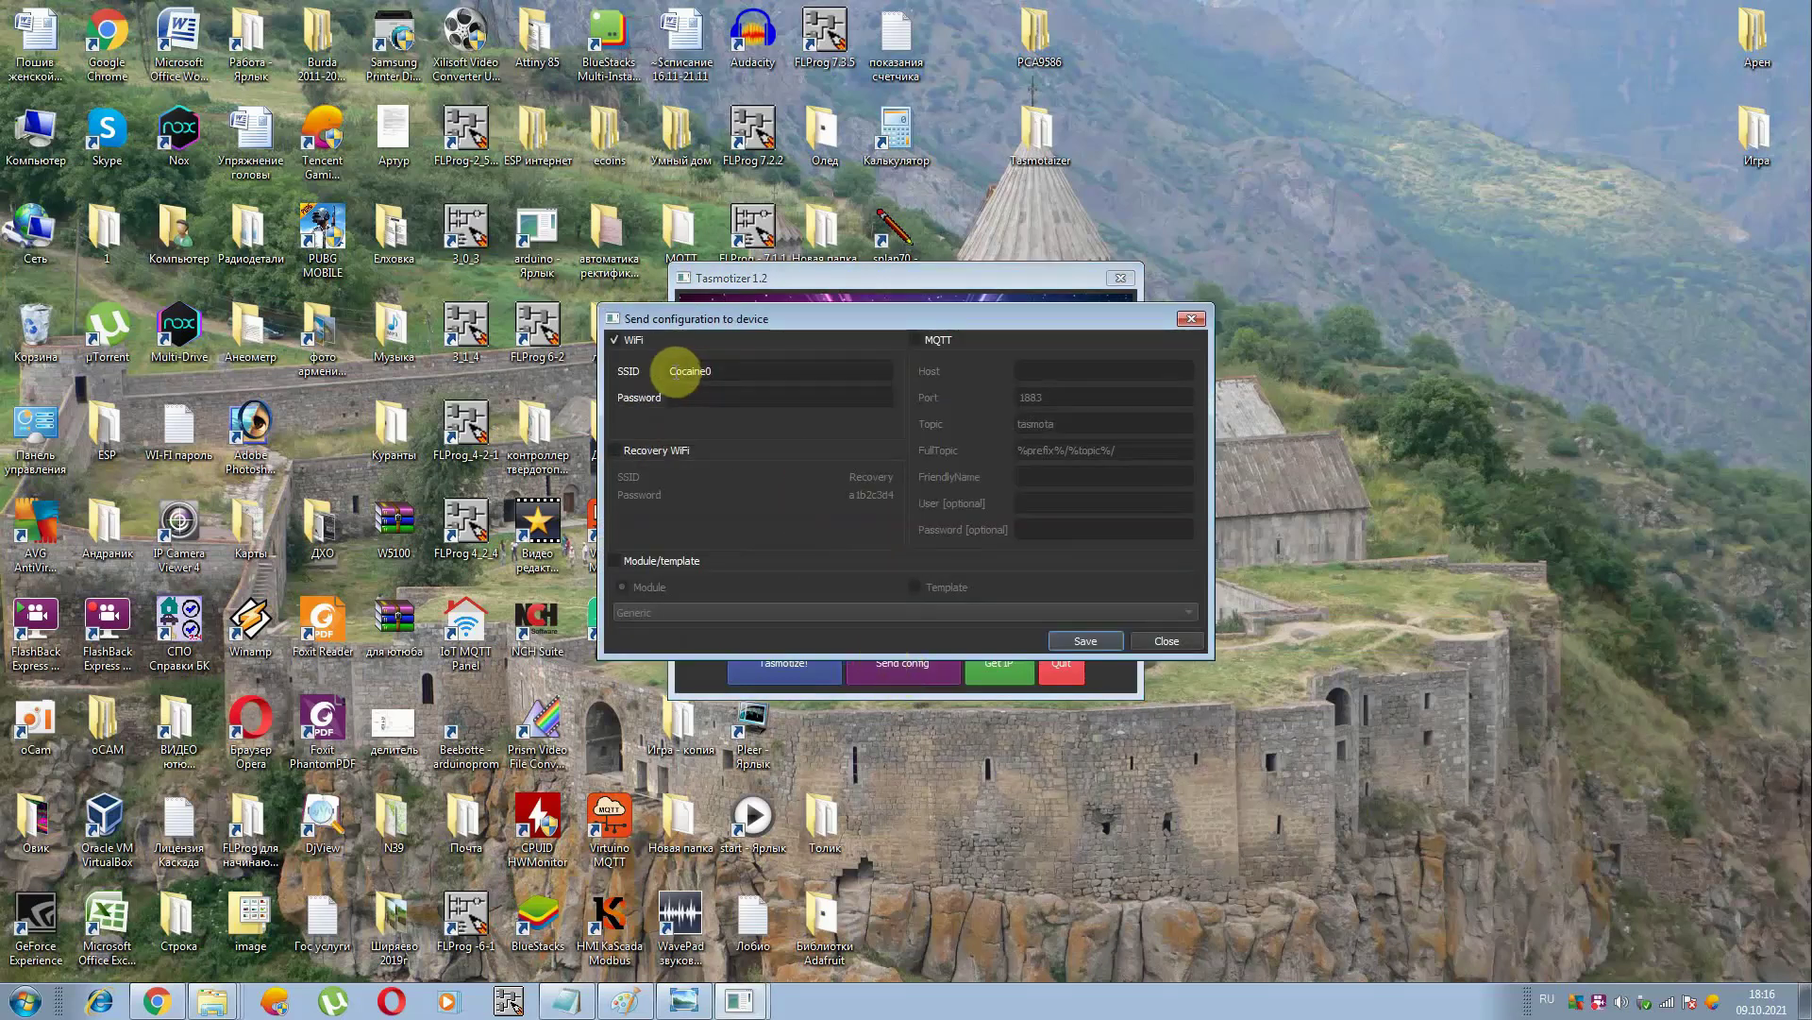
{"action": "left_click", "coordinate": [680, 396]}
{"action": "right_click", "coordinate": [681, 397]}
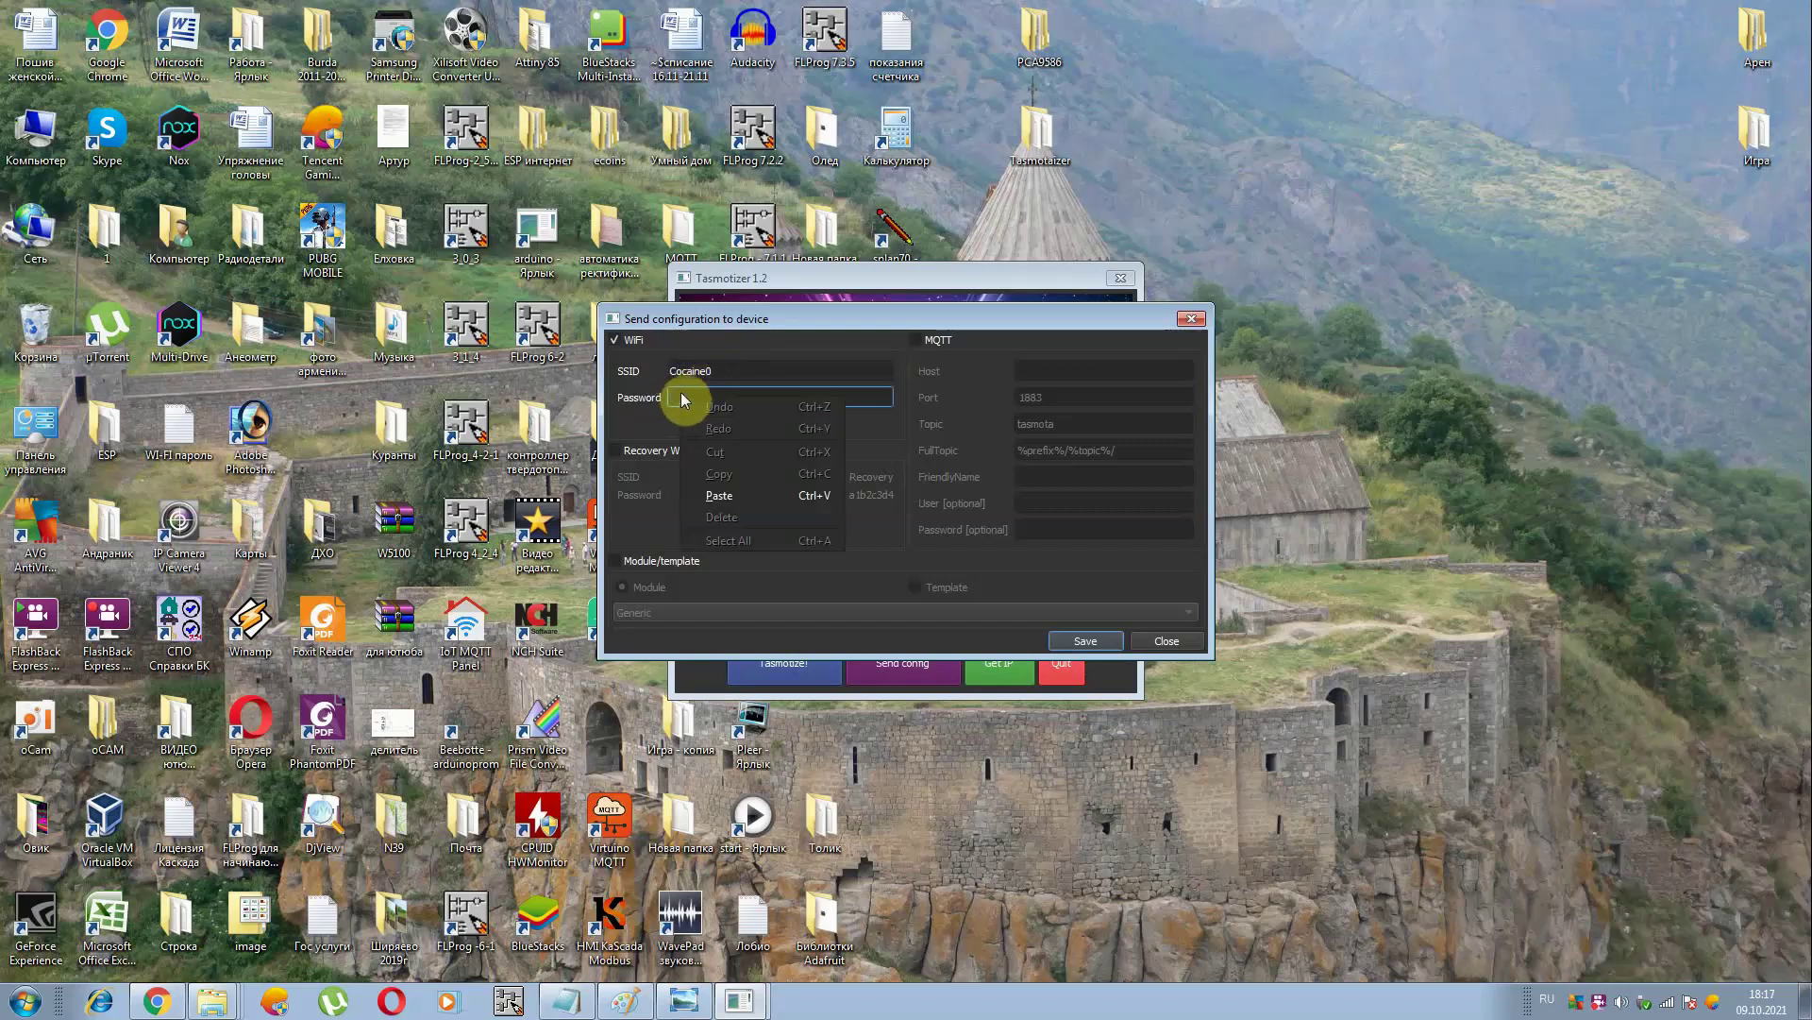
{"action": "left_click", "coordinate": [720, 495]}
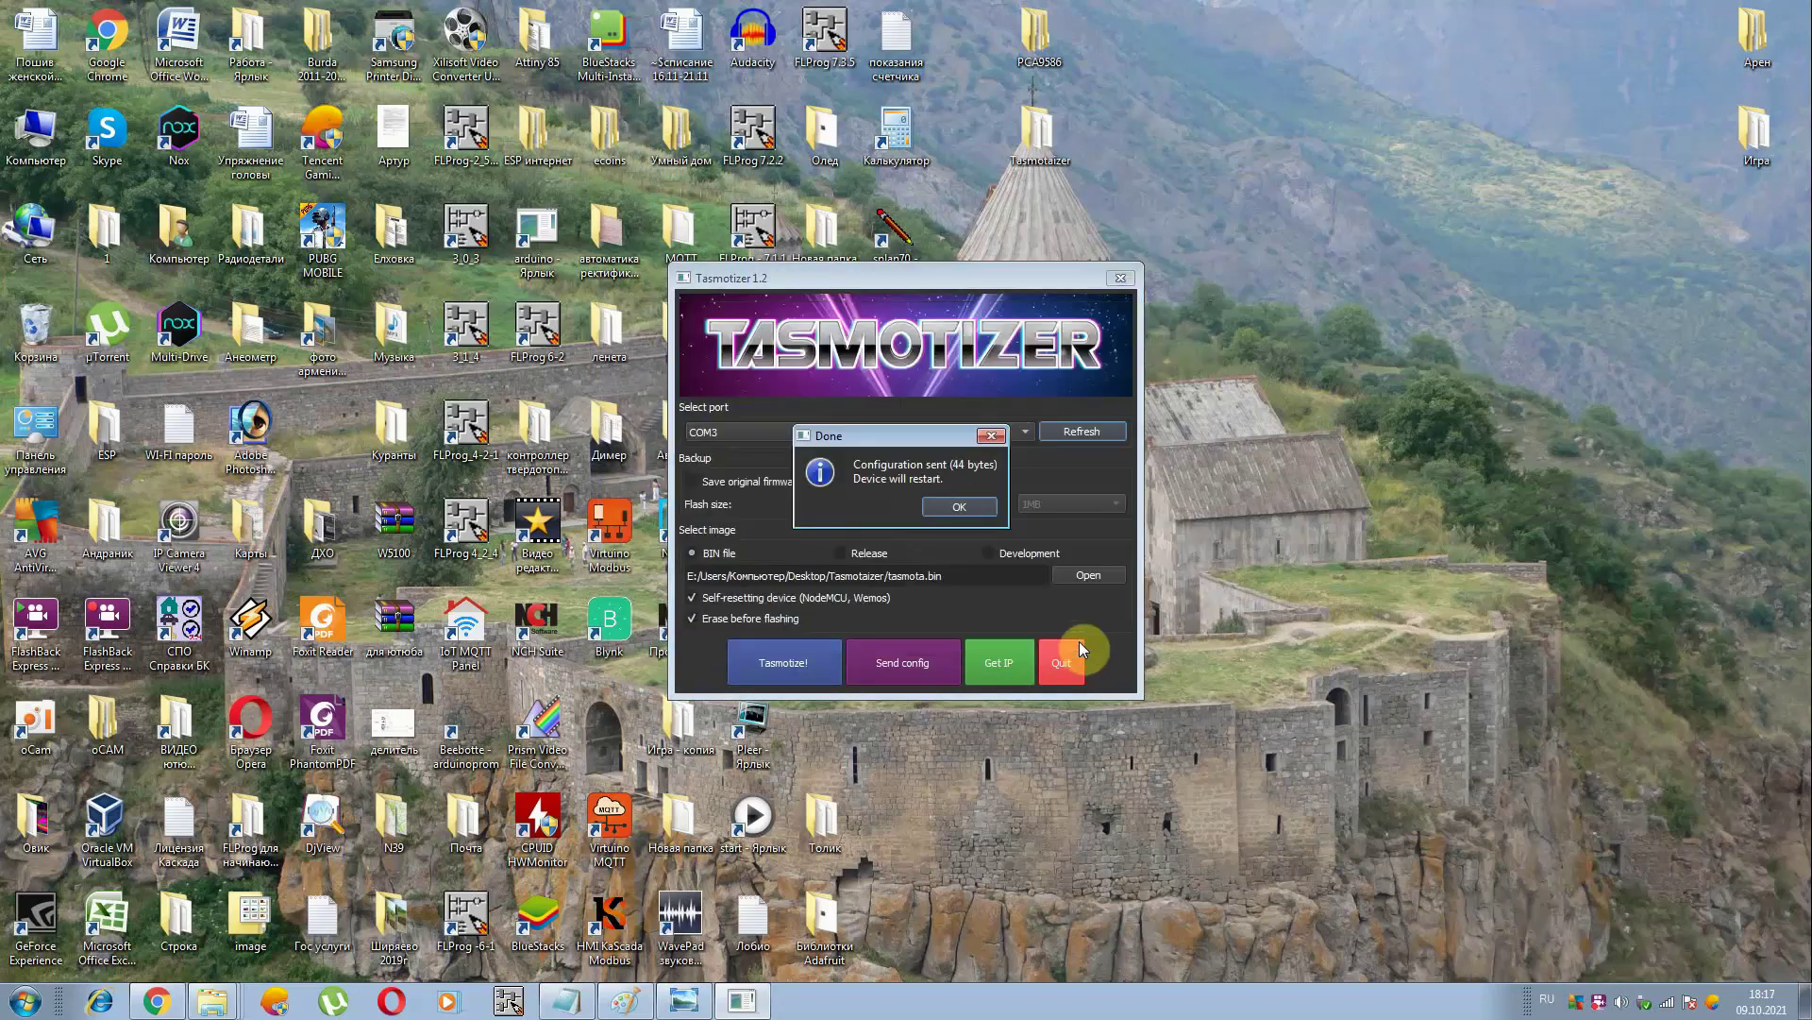
{"action": "left_click", "coordinate": [960, 507]}
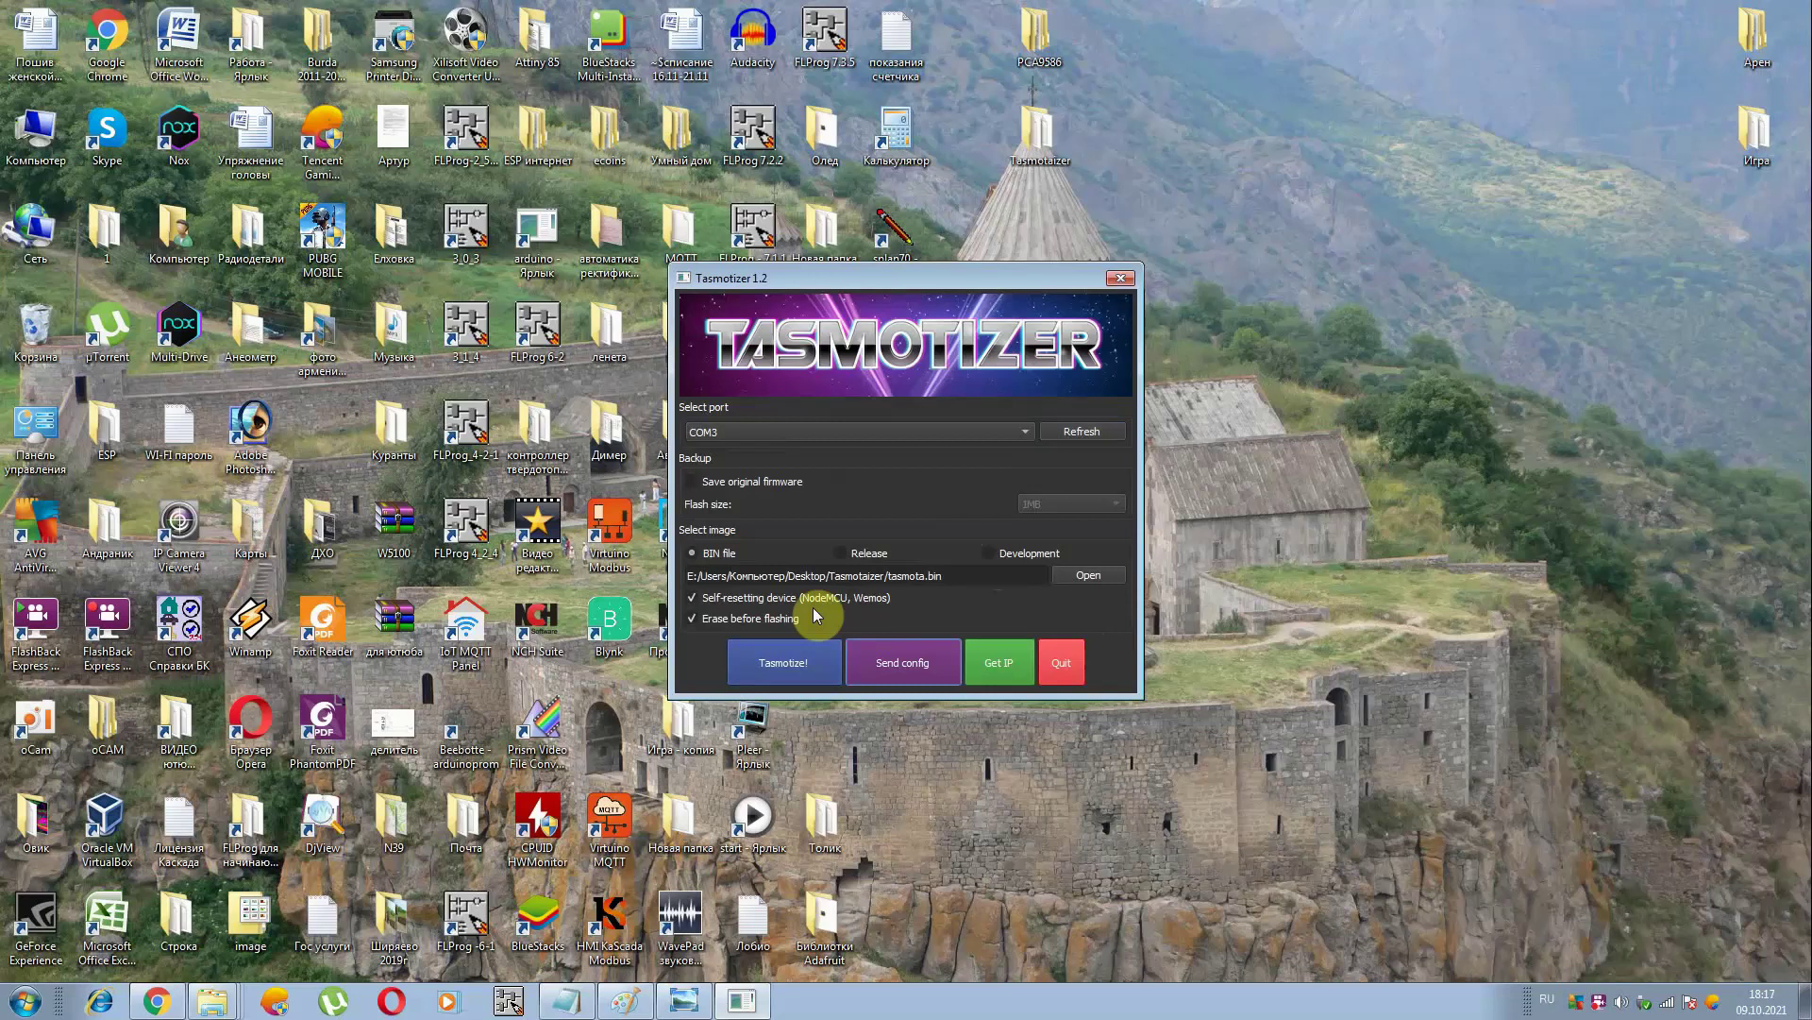
Flash tasmota.bin to the device on COM3 and query the device's IP address
{"action": "left_click", "coordinate": [791, 660]}
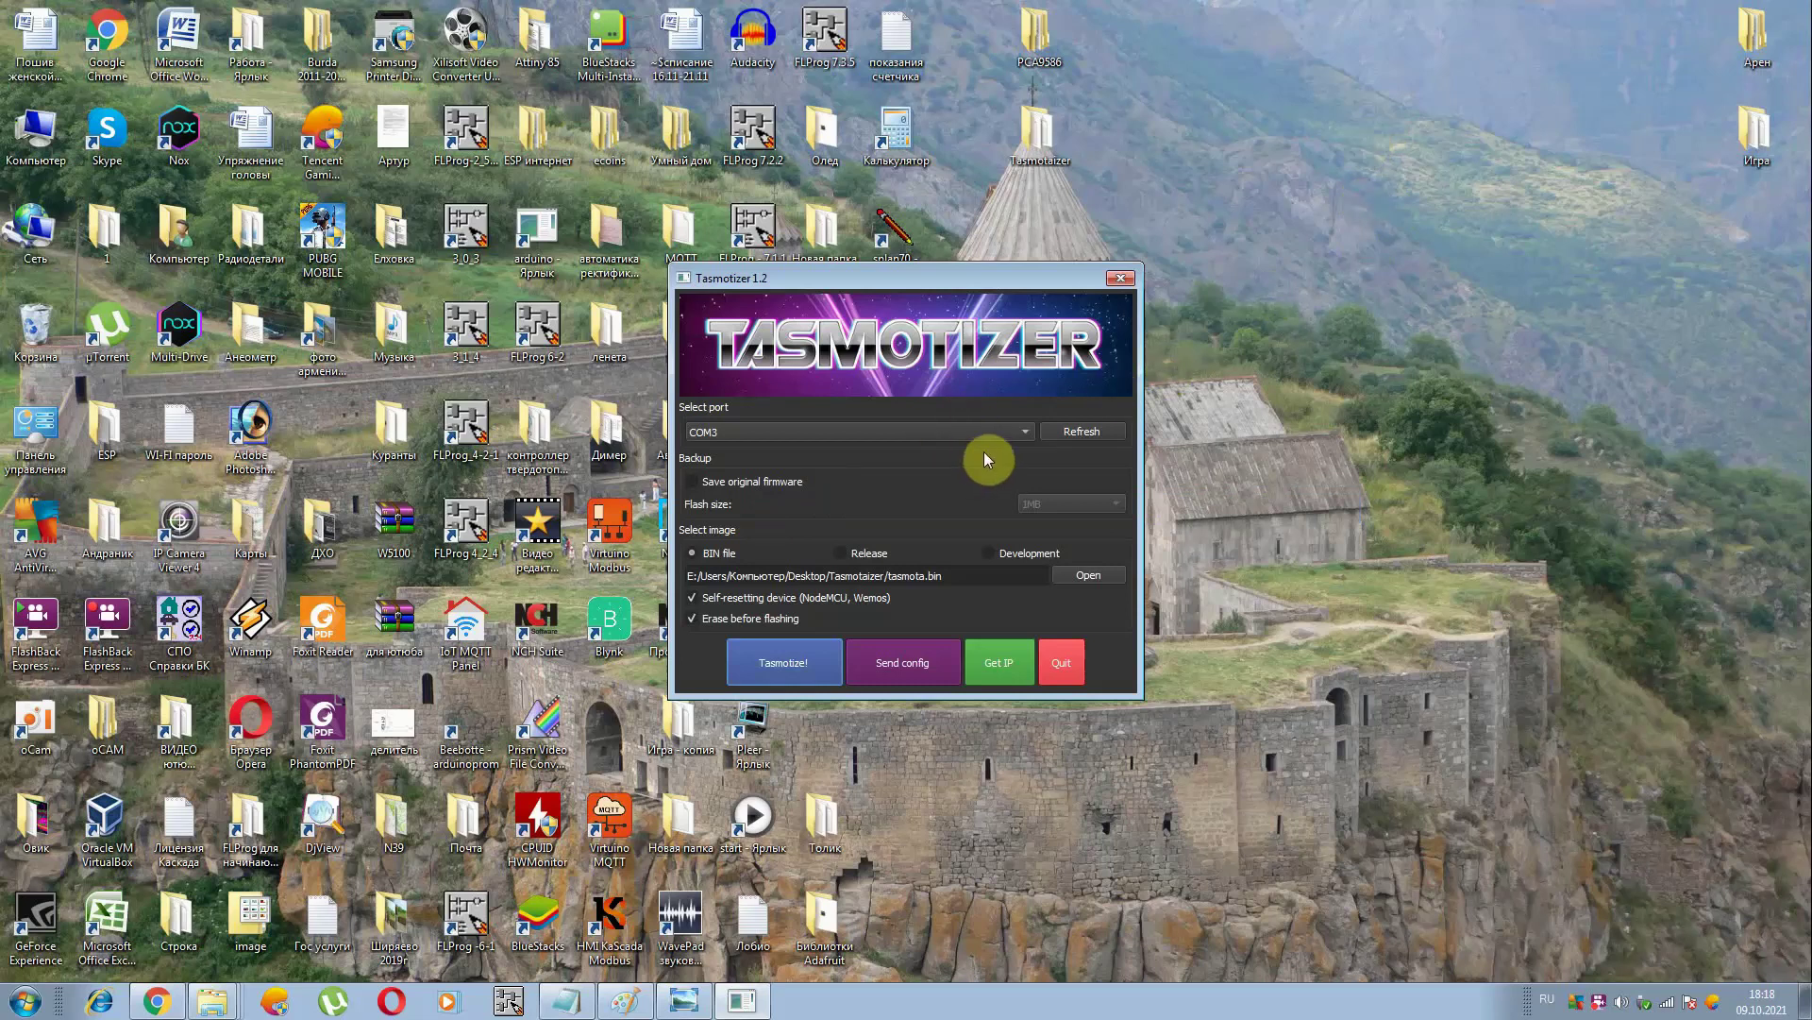
{"action": "left_click", "coordinate": [994, 661]}
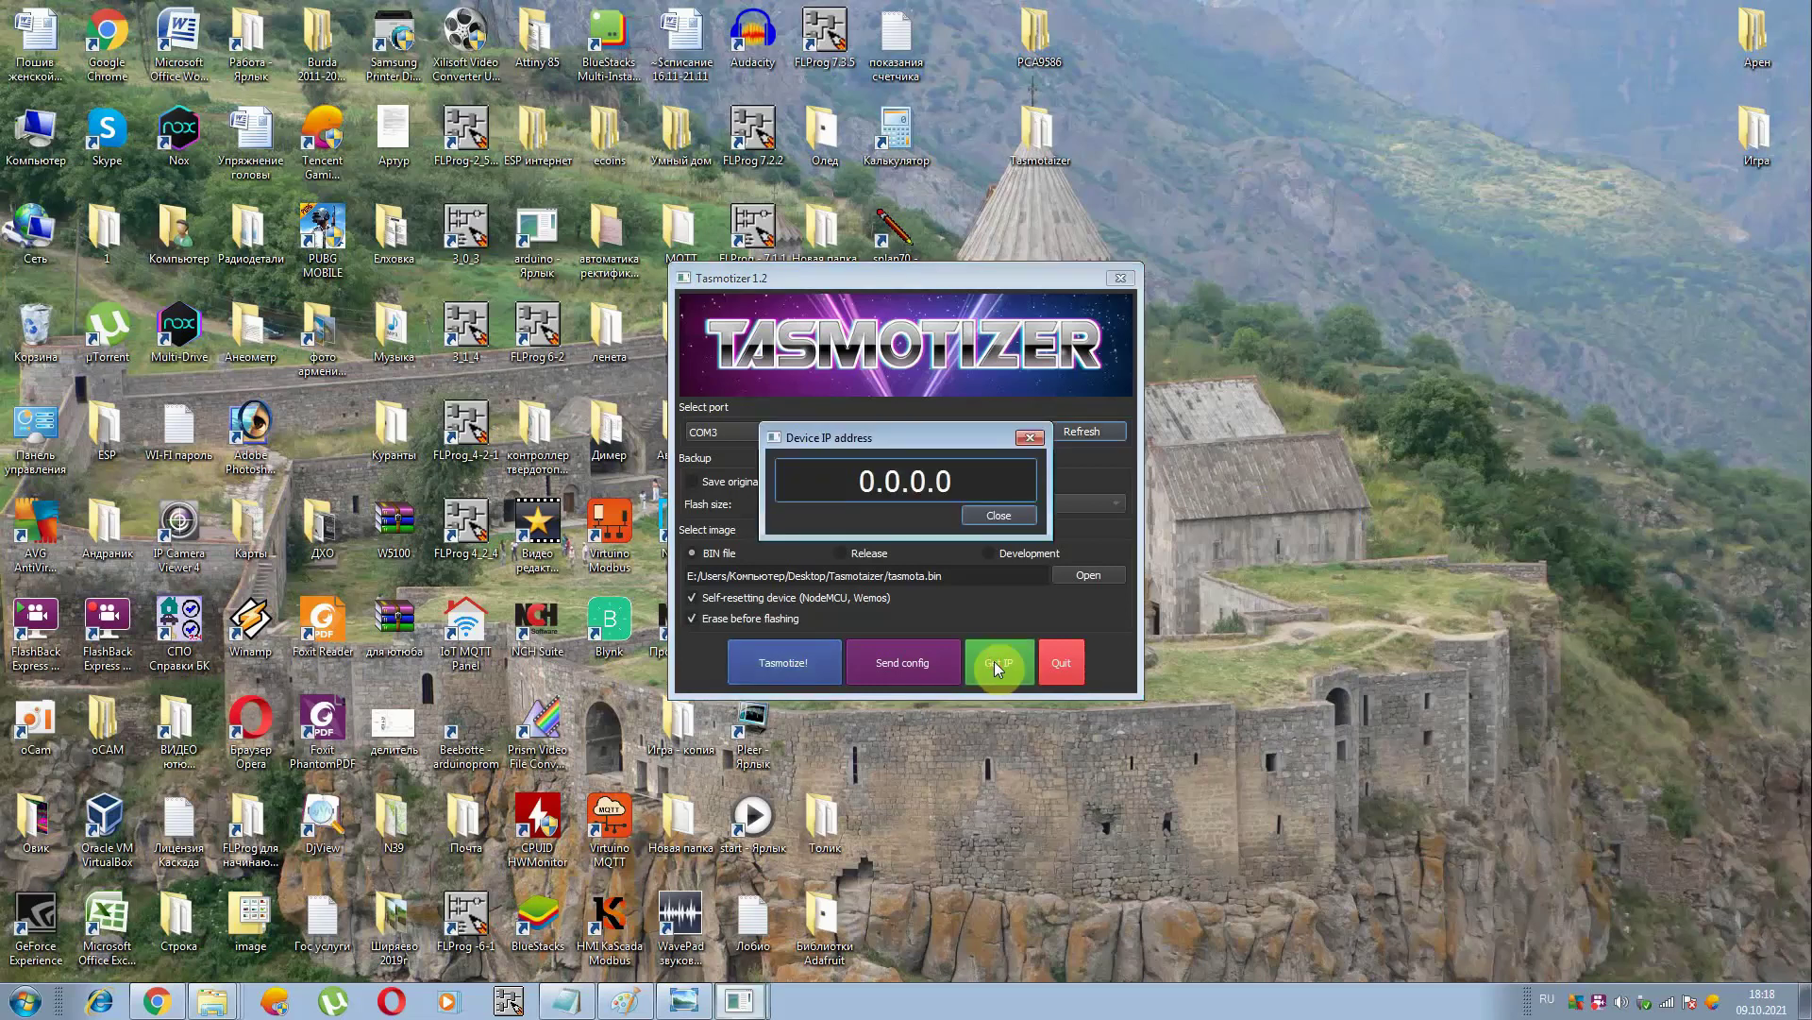
{"action": "left_click", "coordinate": [998, 516]}
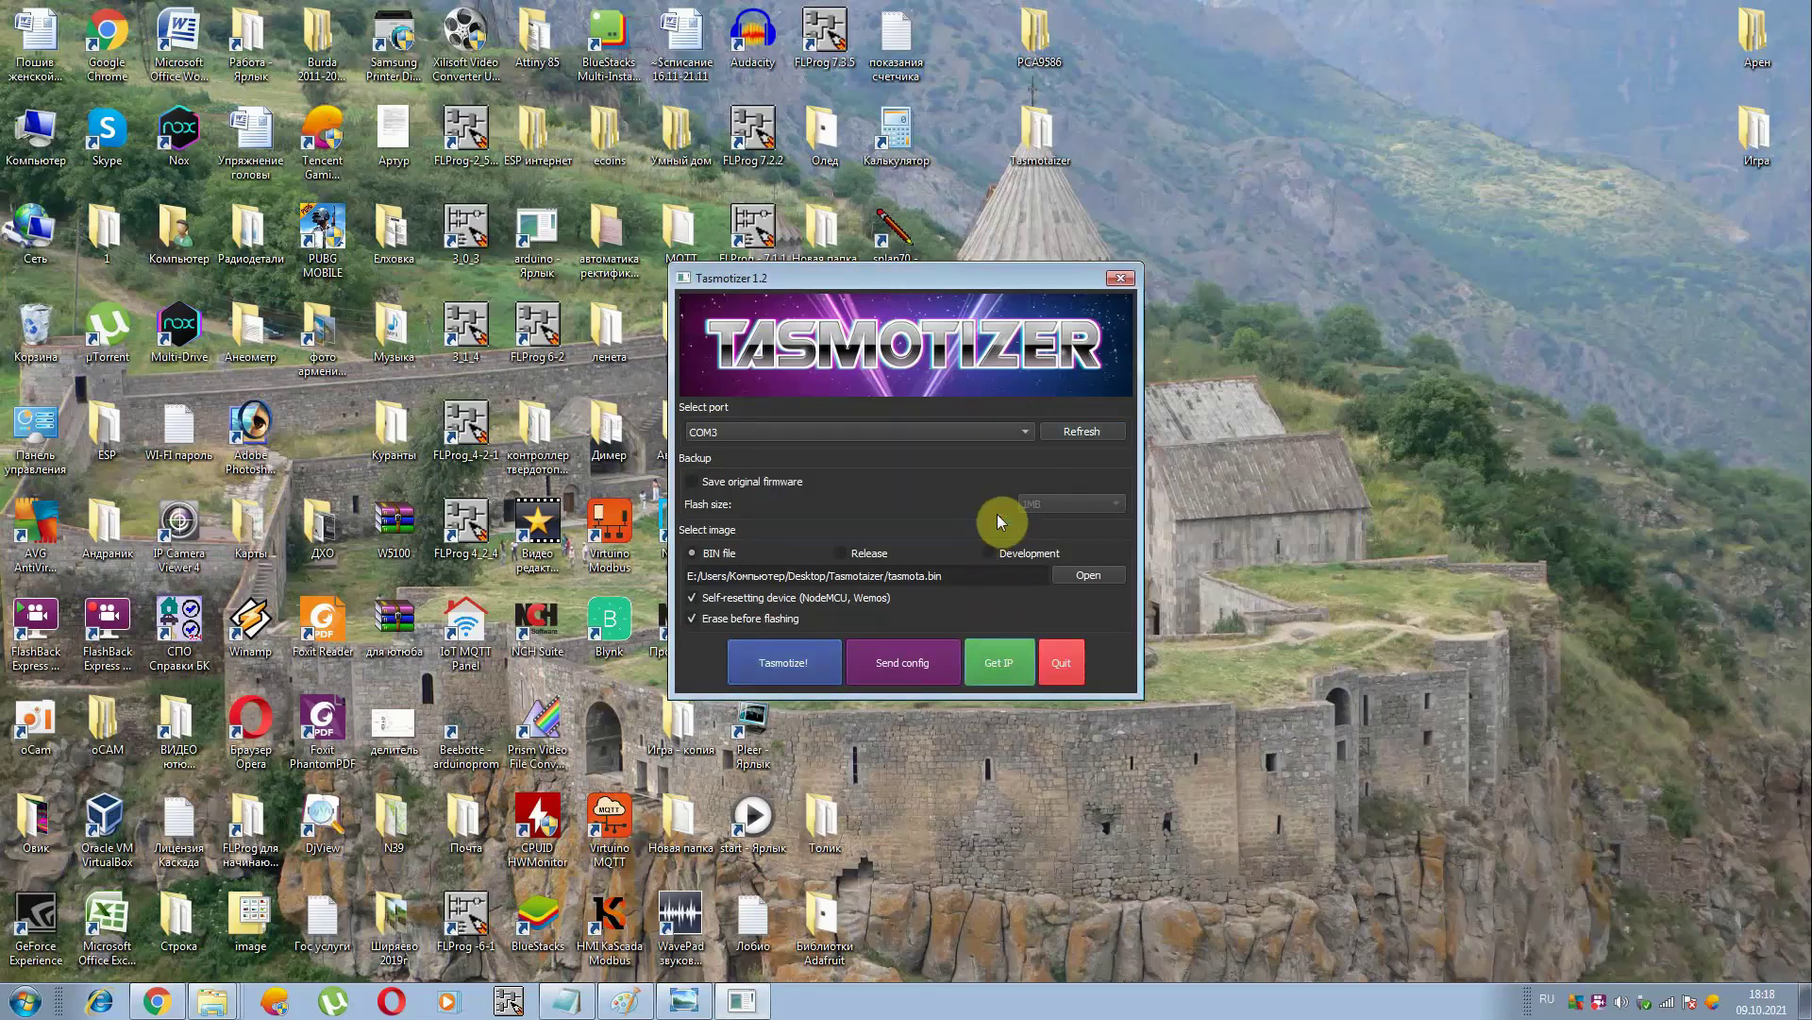
{"action": "left_click", "coordinate": [993, 660]}
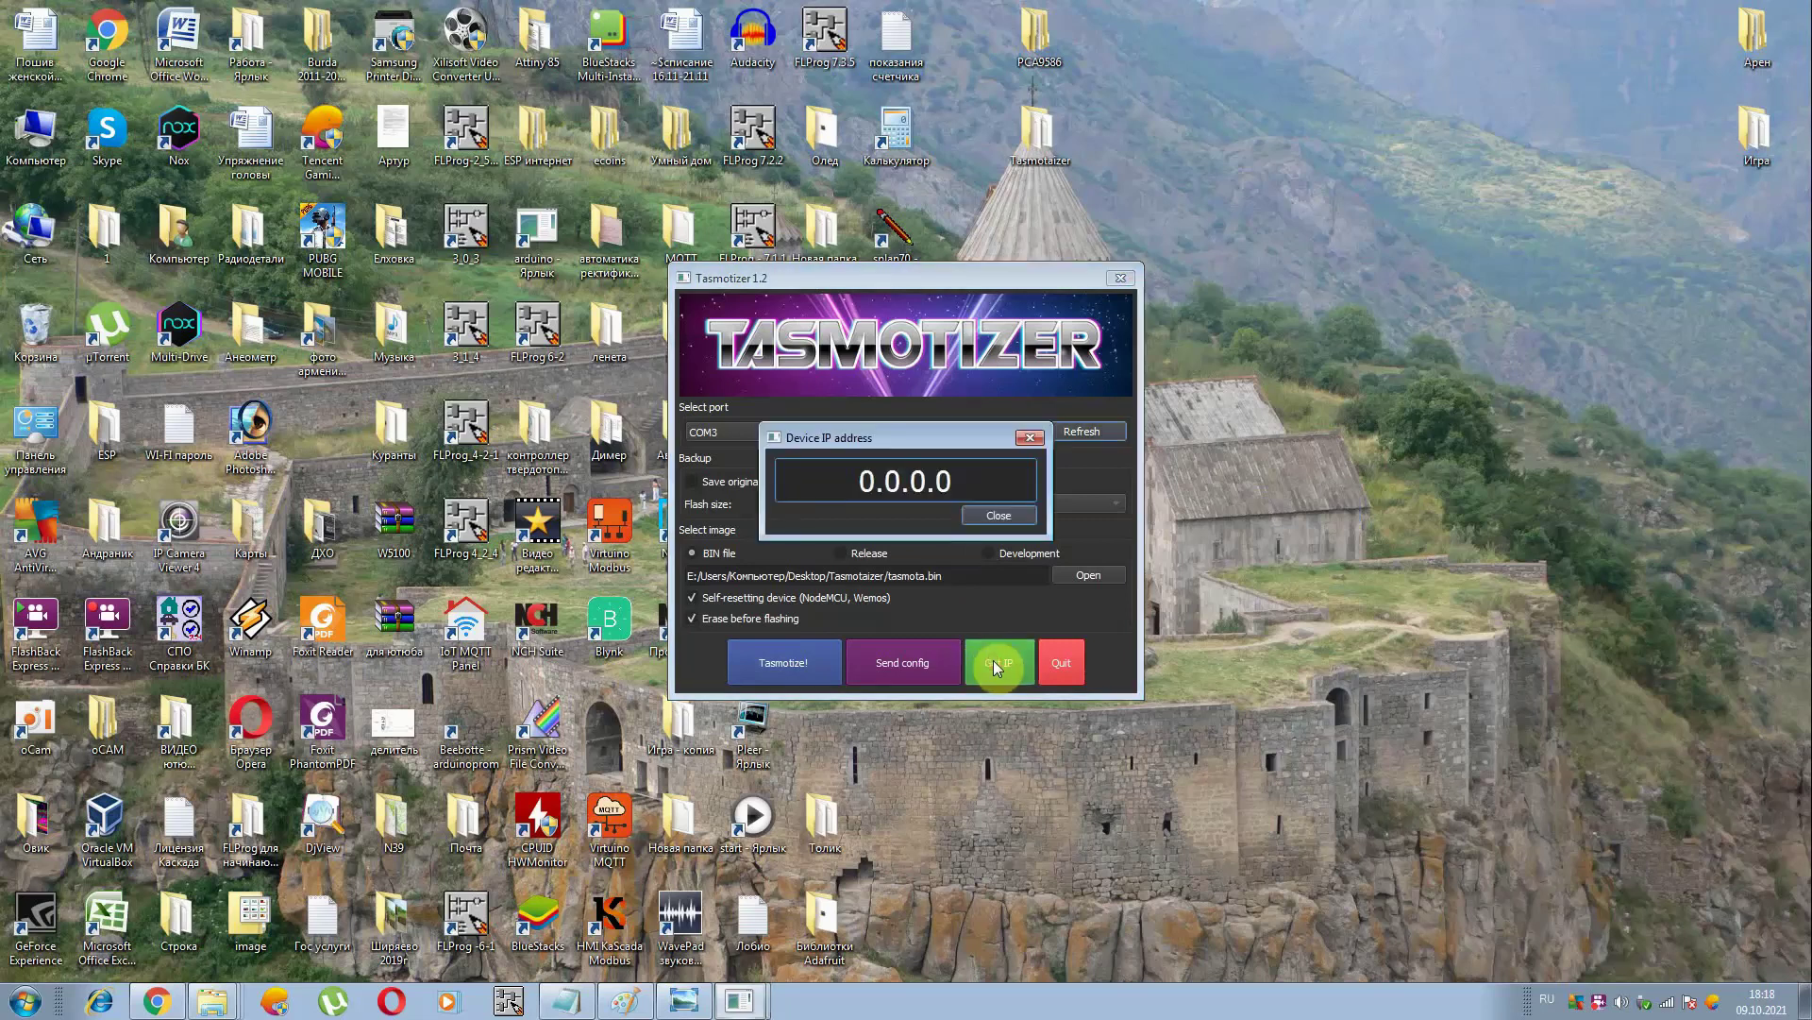
{"action": "left_click", "coordinate": [994, 516]}
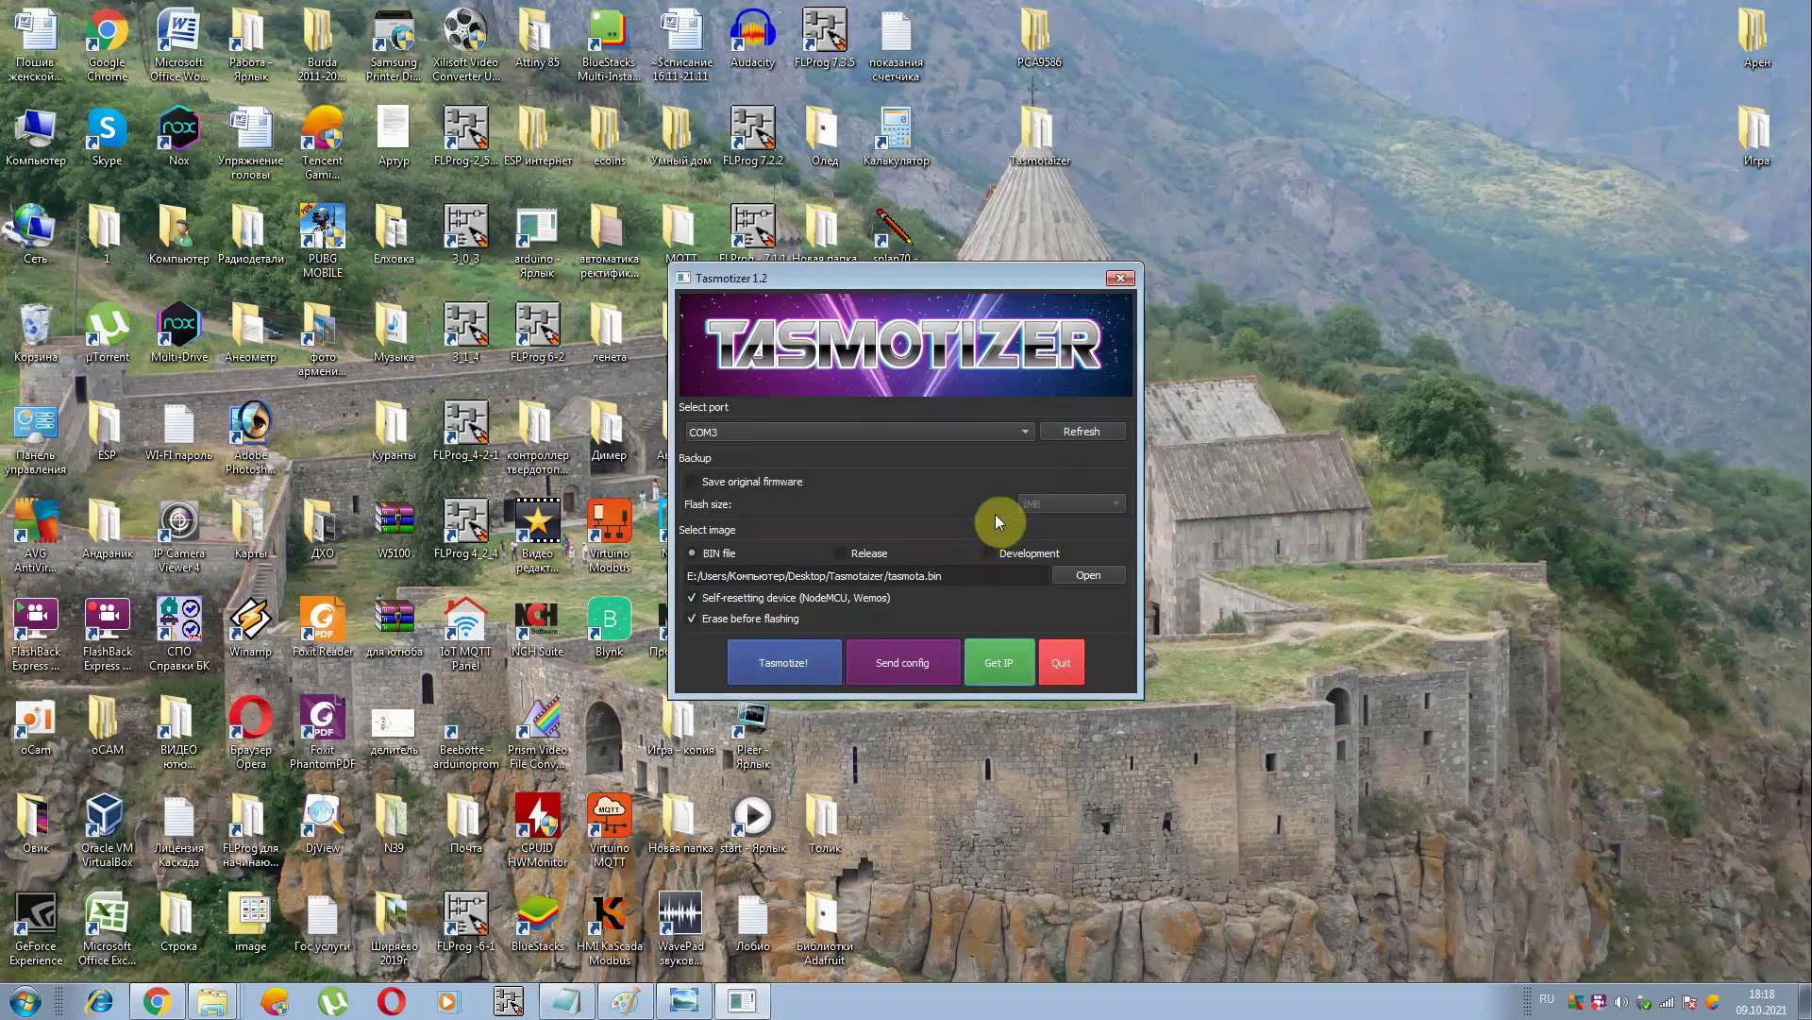
Resend the Wi-Fi configuration to the flashed device, pasting the network password for the preset SSID
{"action": "left_click", "coordinate": [903, 665]}
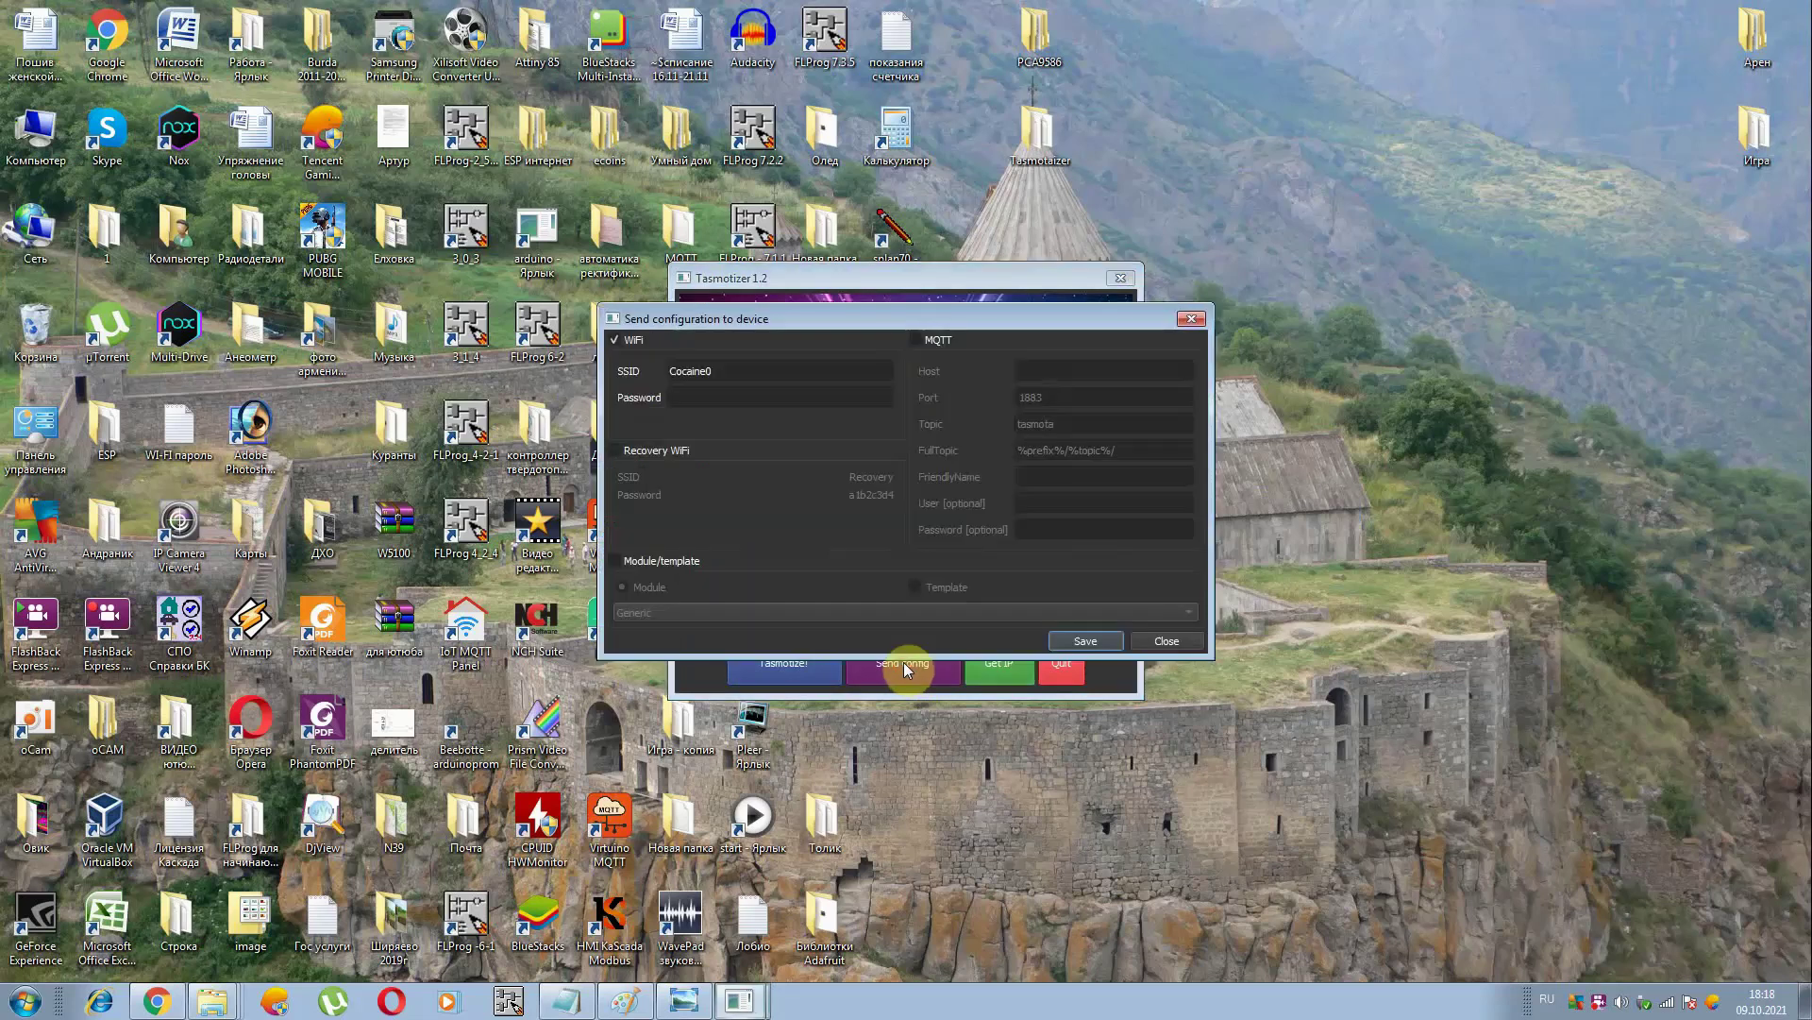
{"action": "left_click", "coordinate": [690, 397]}
{"action": "right_click", "coordinate": [691, 399]}
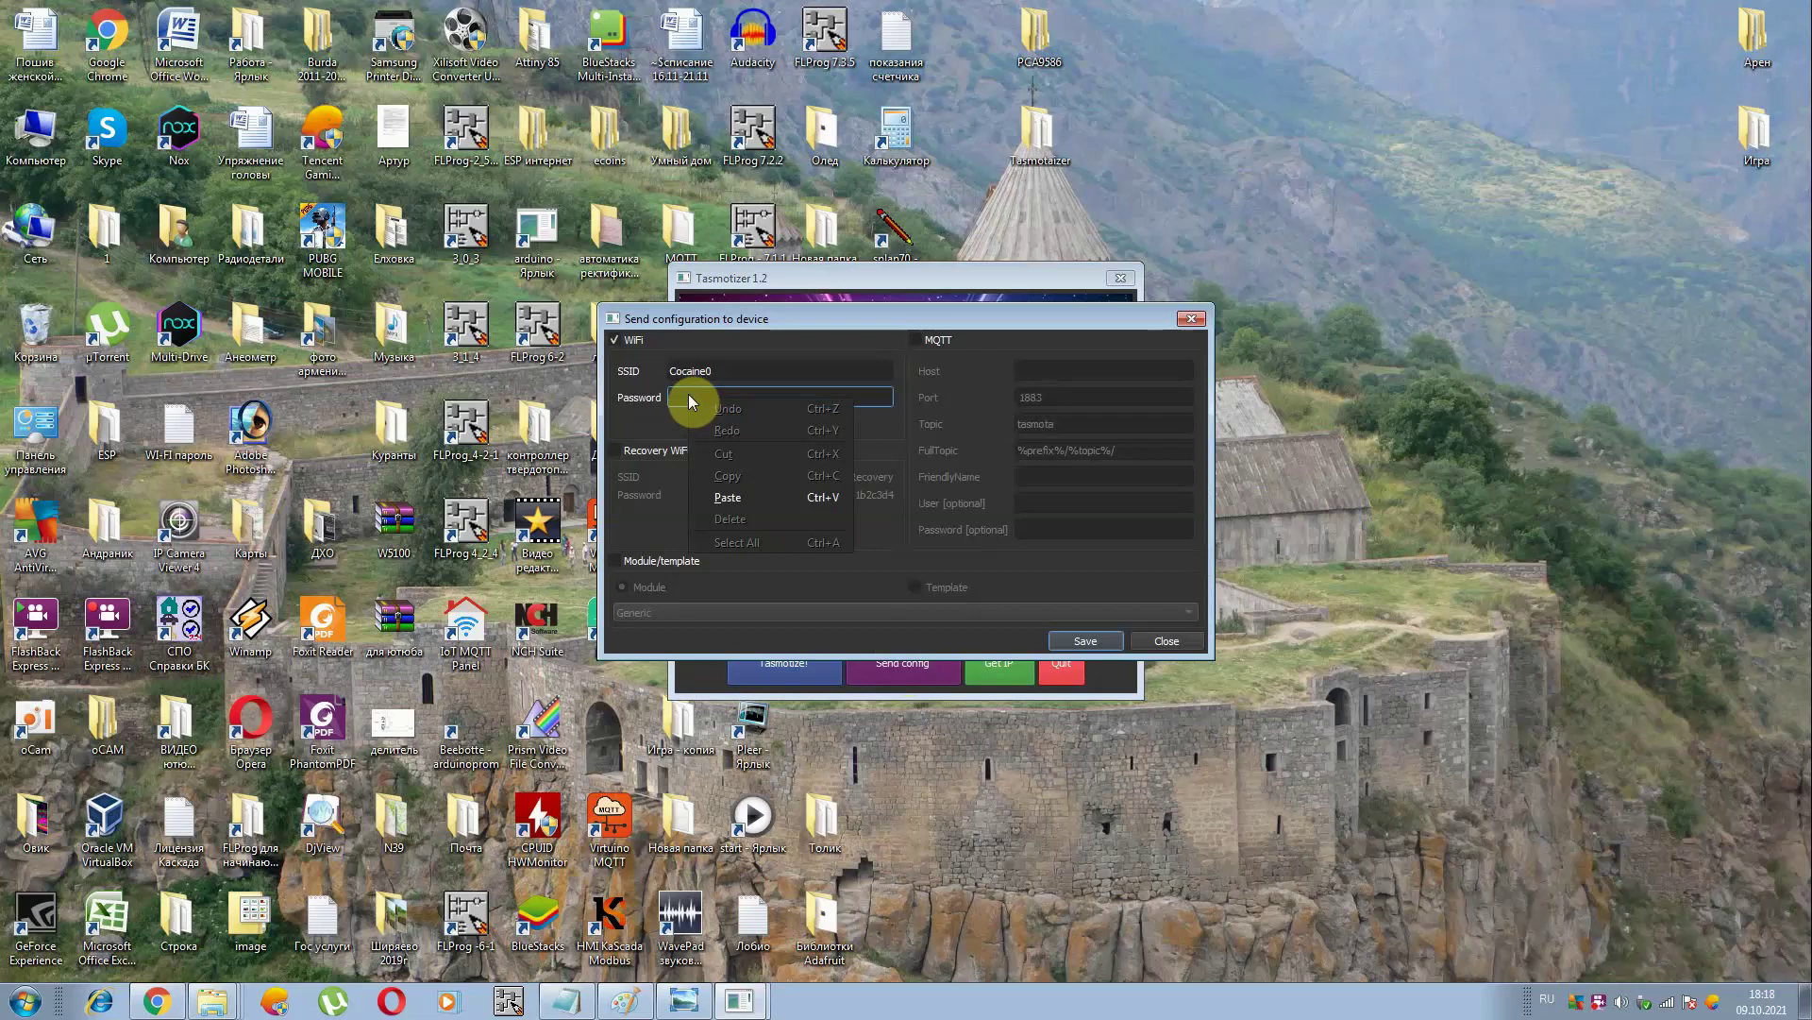
{"action": "left_click", "coordinate": [725, 498]}
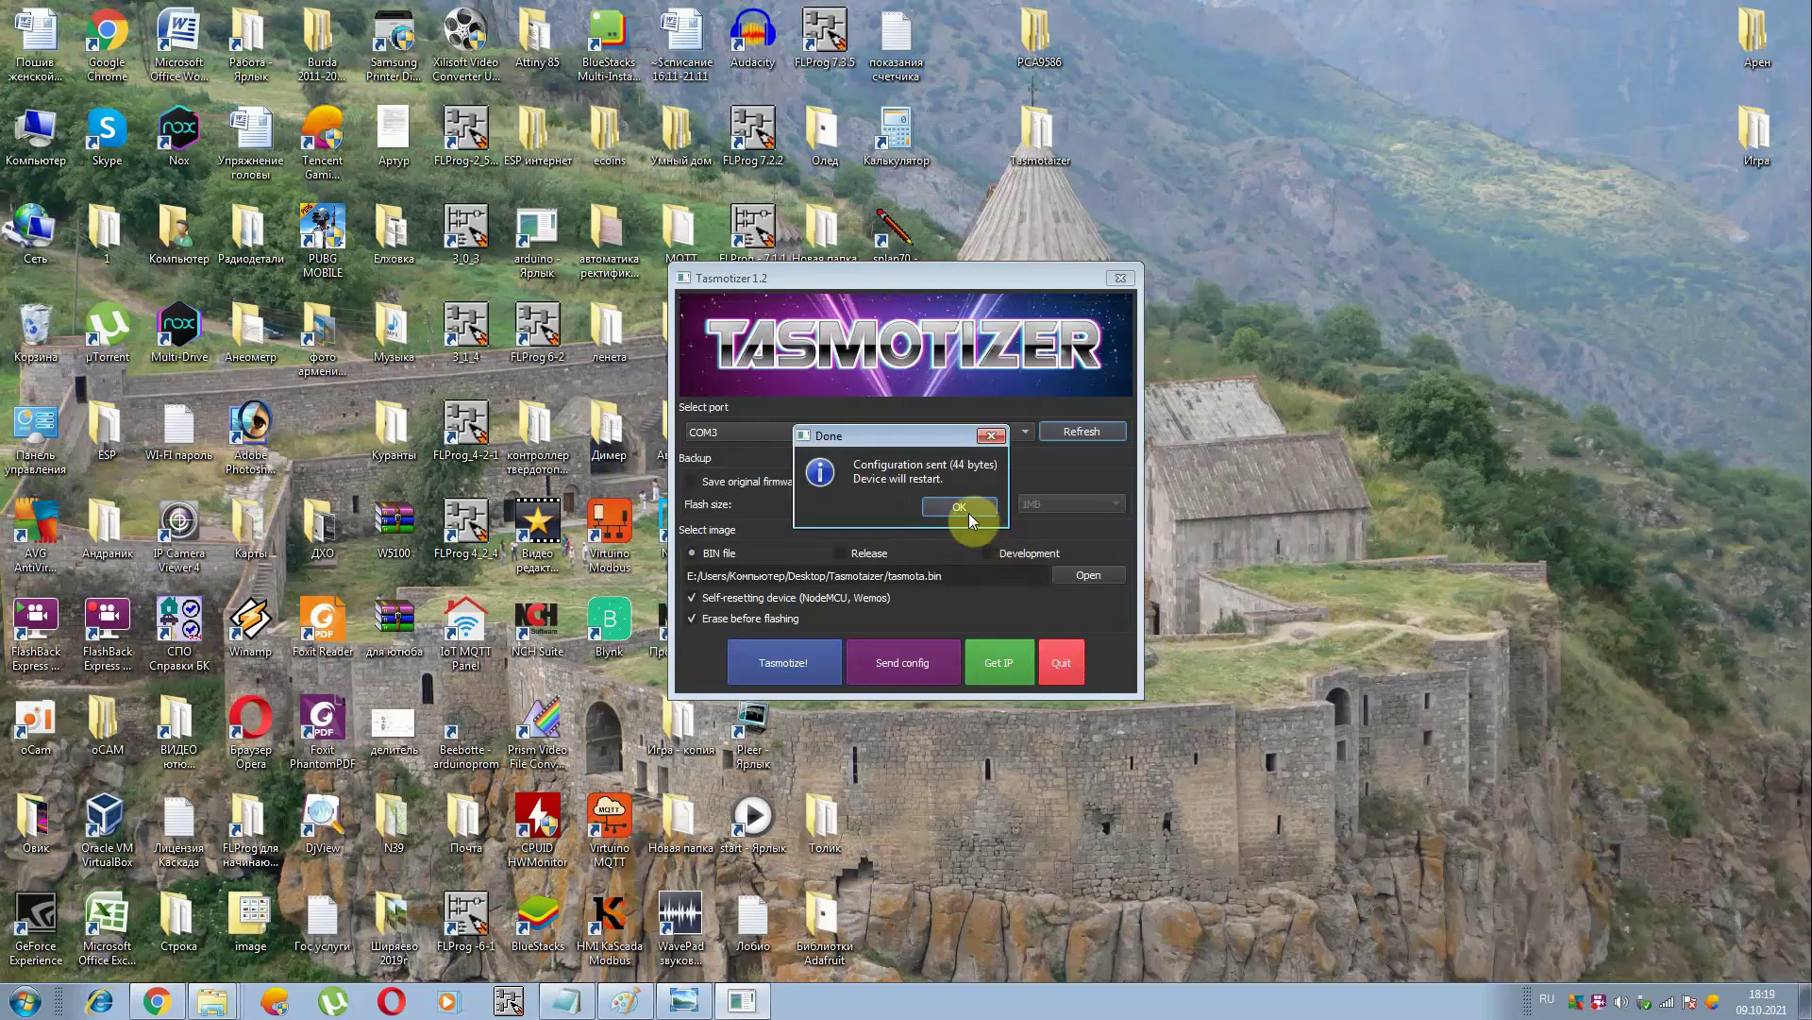
{"action": "left_click", "coordinate": [961, 507]}
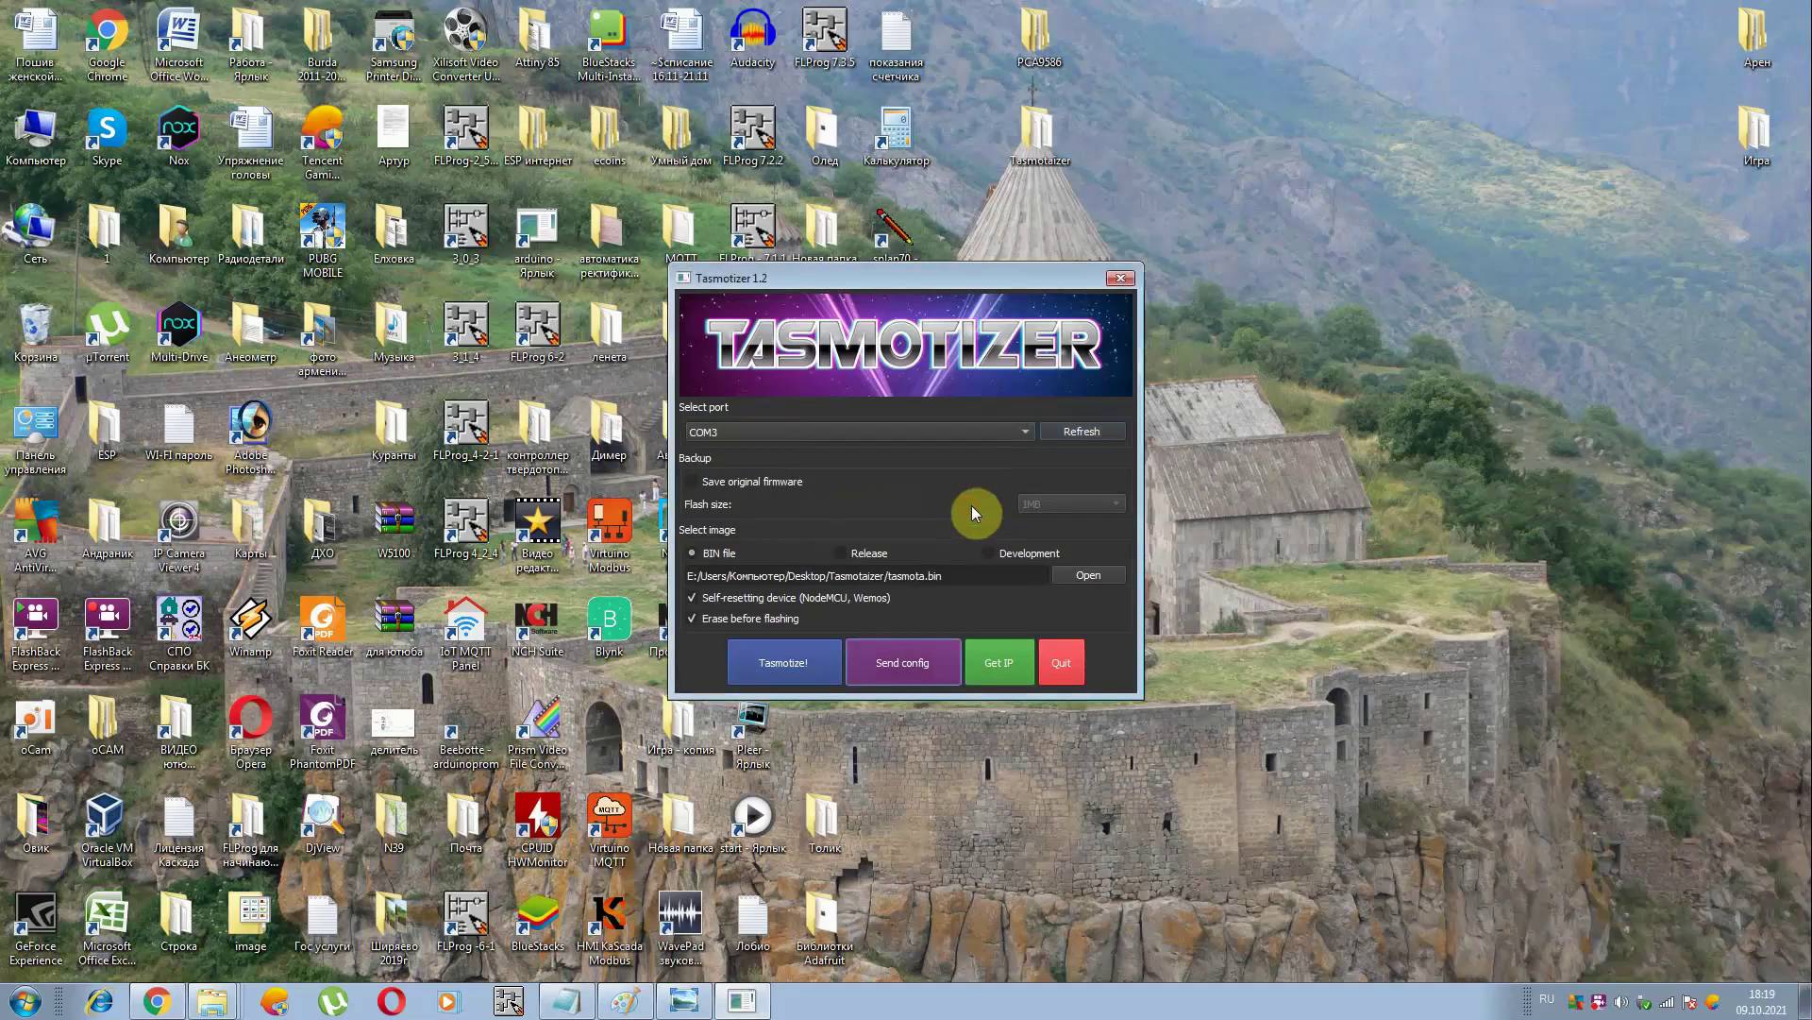
Query the device's IP address again, repeating the request until an address is assigned
{"action": "left_click", "coordinate": [997, 664]}
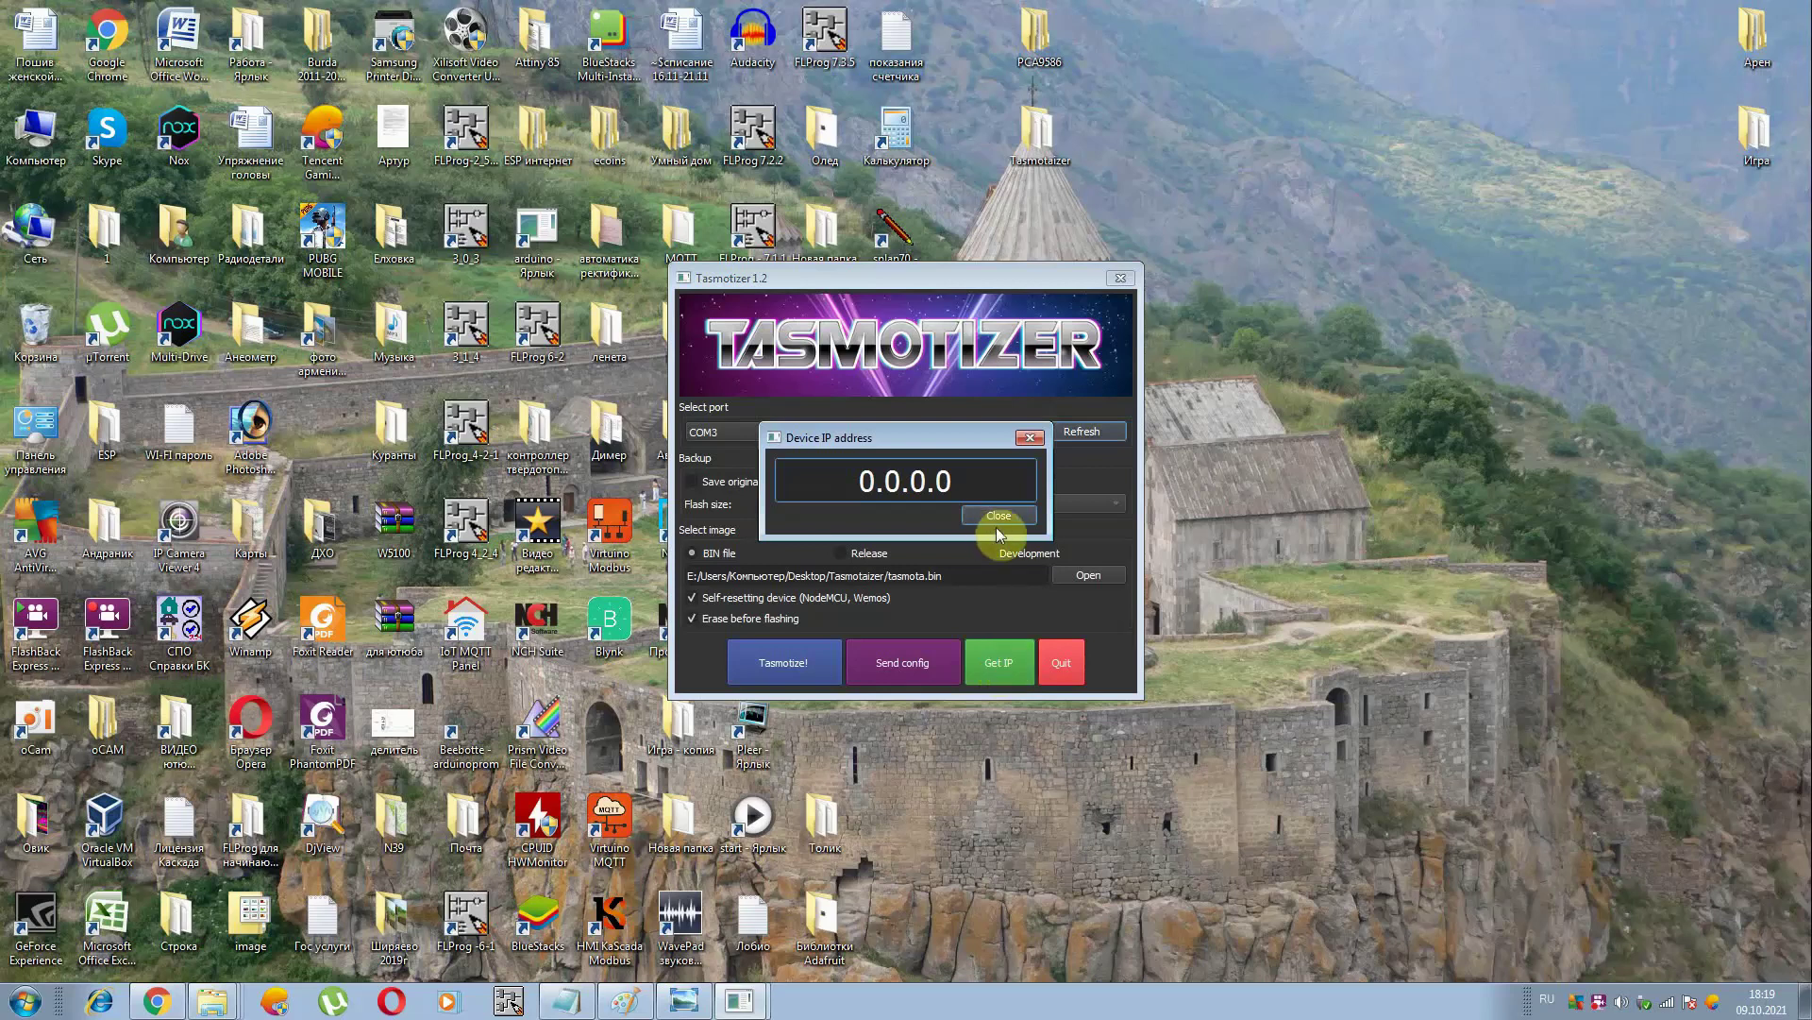
{"action": "left_click", "coordinate": [999, 515]}
{"action": "left_click", "coordinate": [994, 659]}
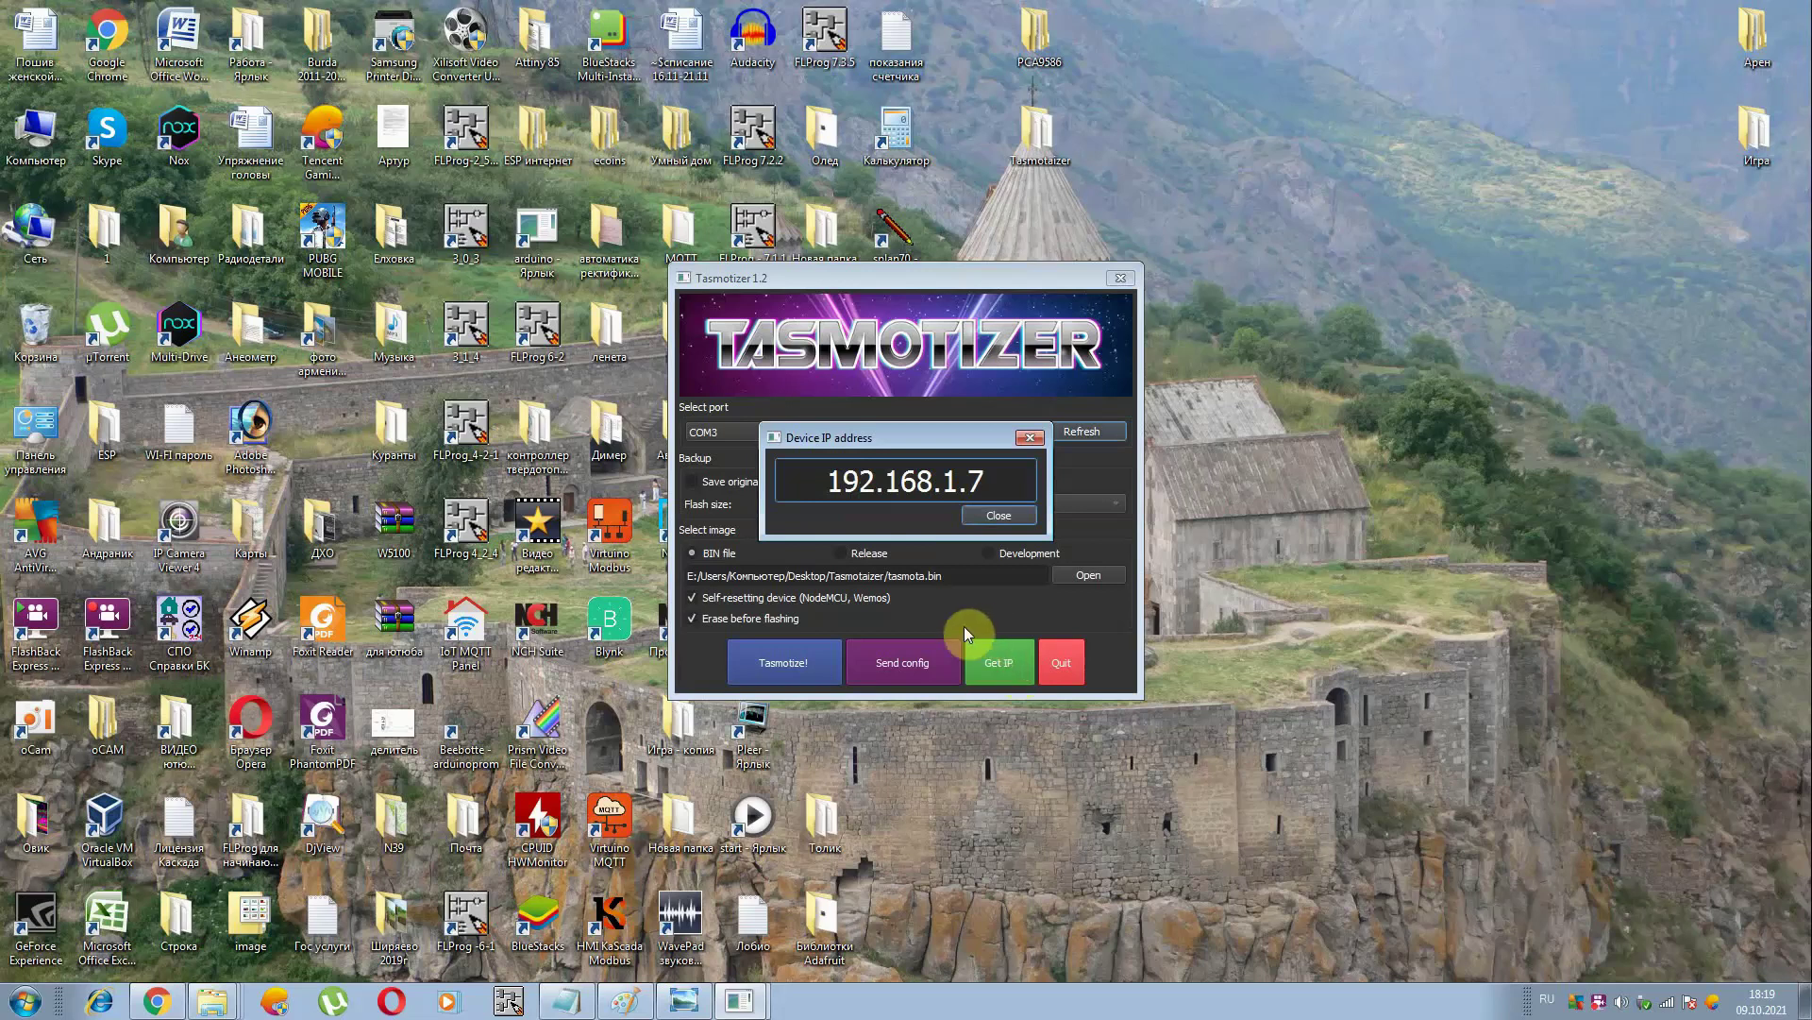
Switch to Chrome and open the Tasmota web interface at 192.168.1.7 in a new tab
{"action": "left_click", "coordinate": [157, 1000]}
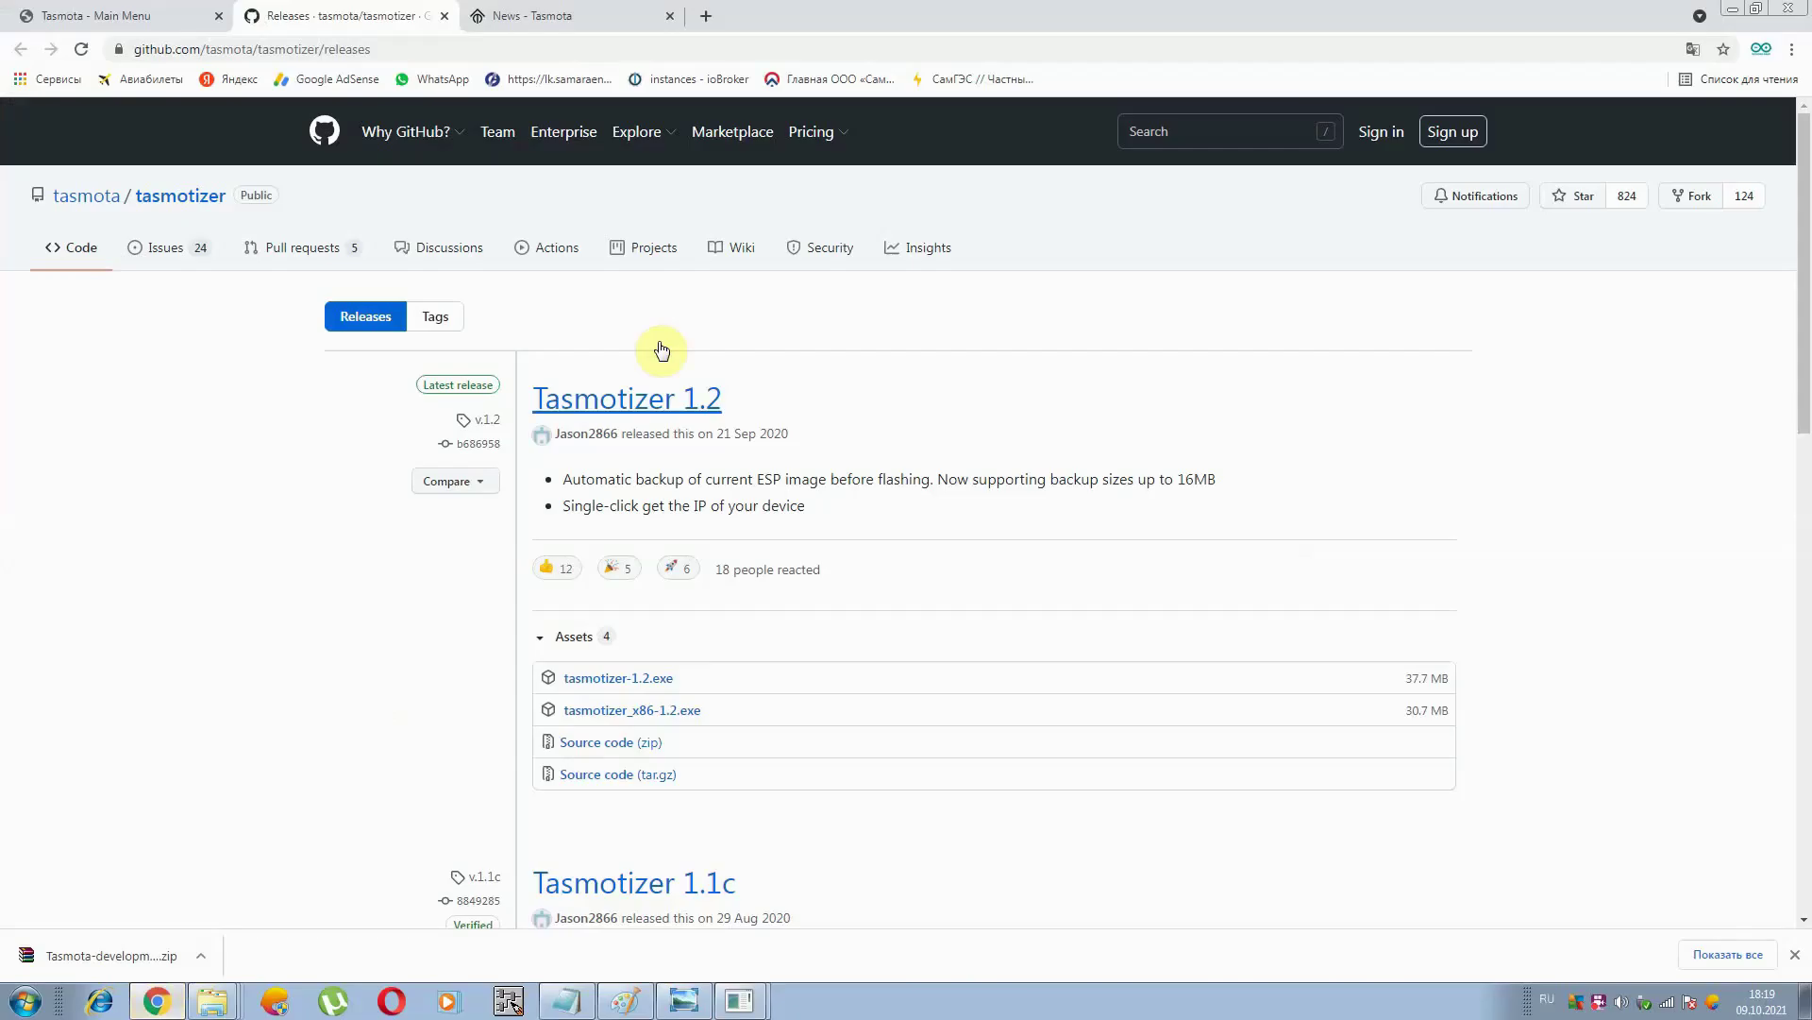
{"action": "left_click", "coordinate": [707, 16]}
{"action": "left_click", "coordinate": [185, 52]}
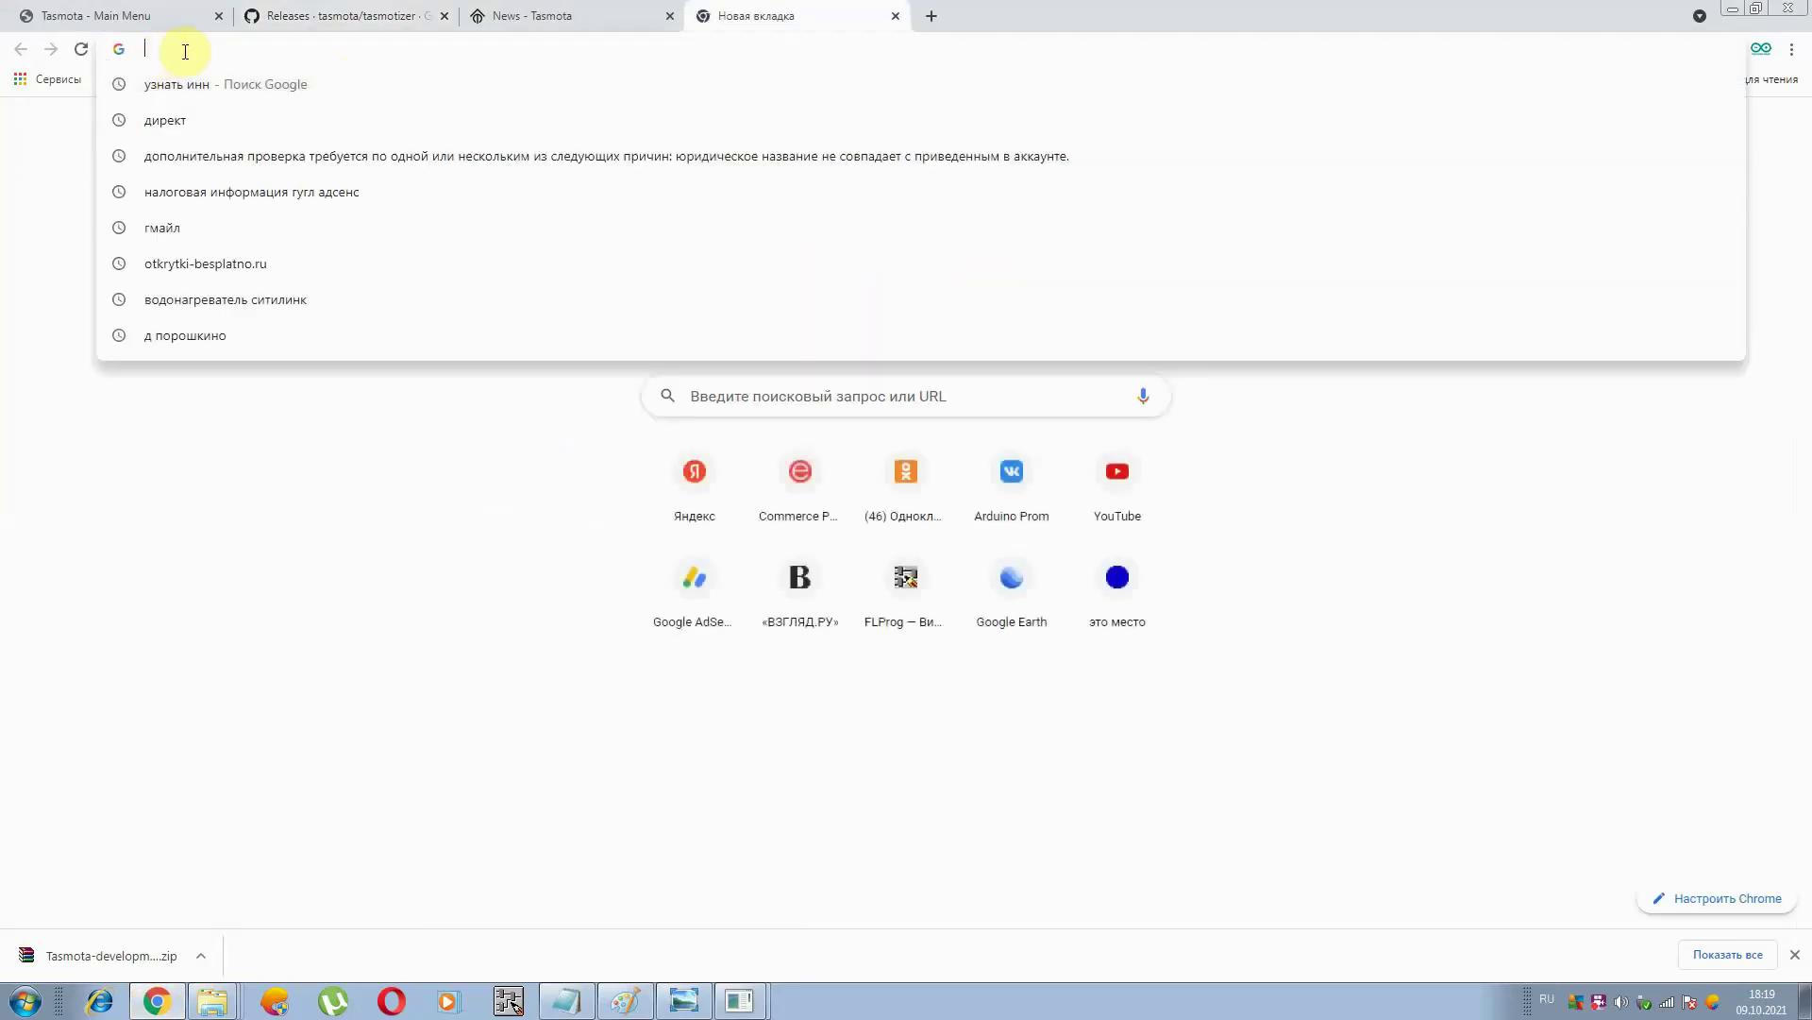
{"action": "type", "text": "192.168.1.124"}
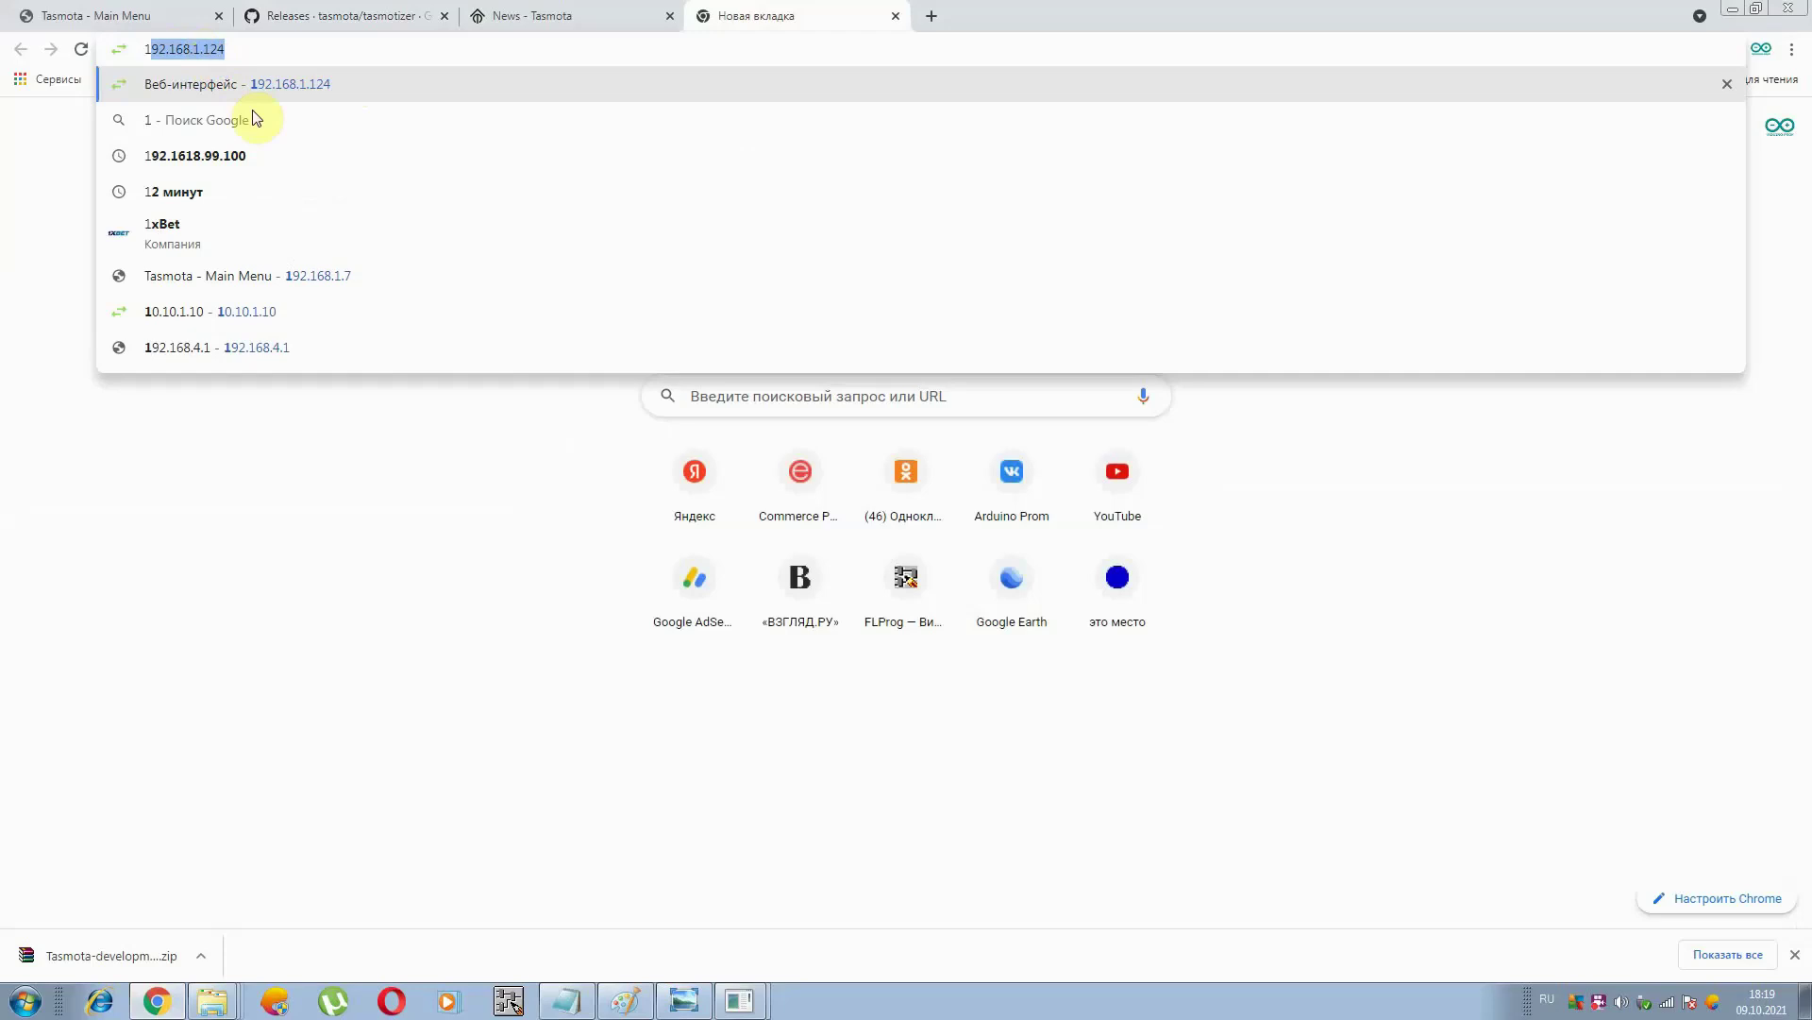
{"action": "left_click", "coordinate": [304, 277]}
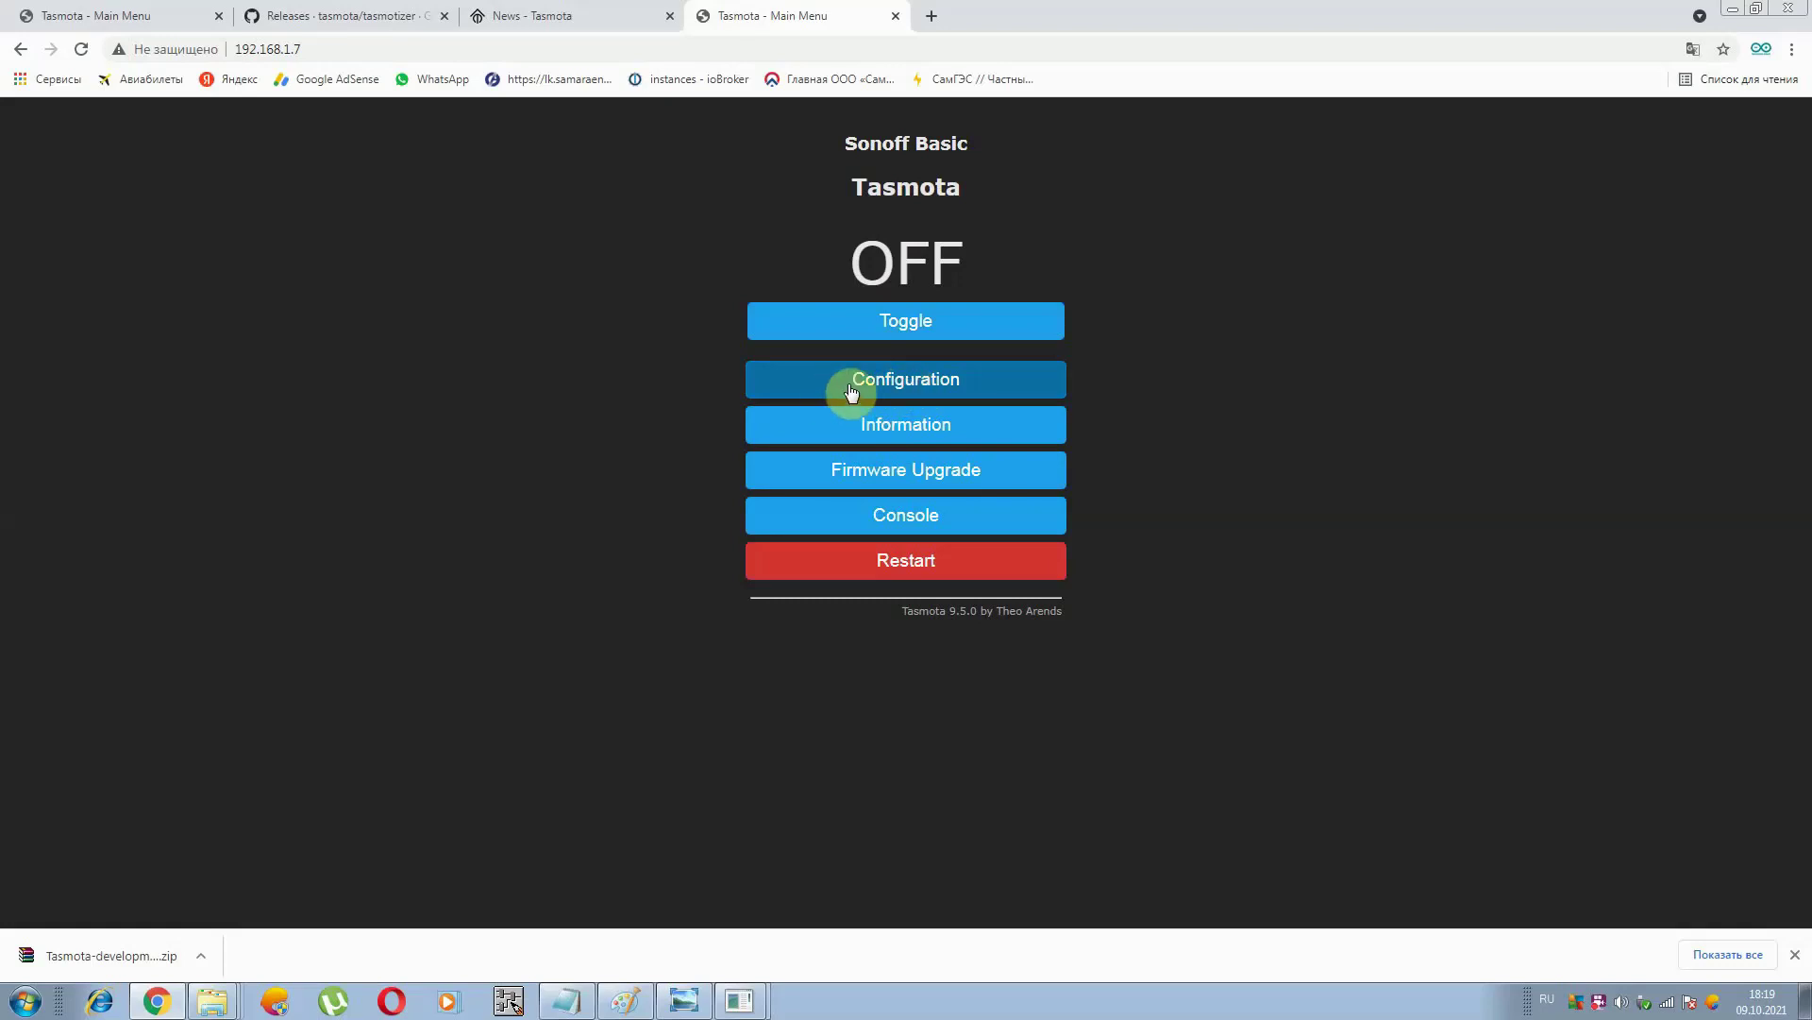
Examine the device's module parameters and return to the configuration menu
{"action": "left_click", "coordinate": [903, 381]}
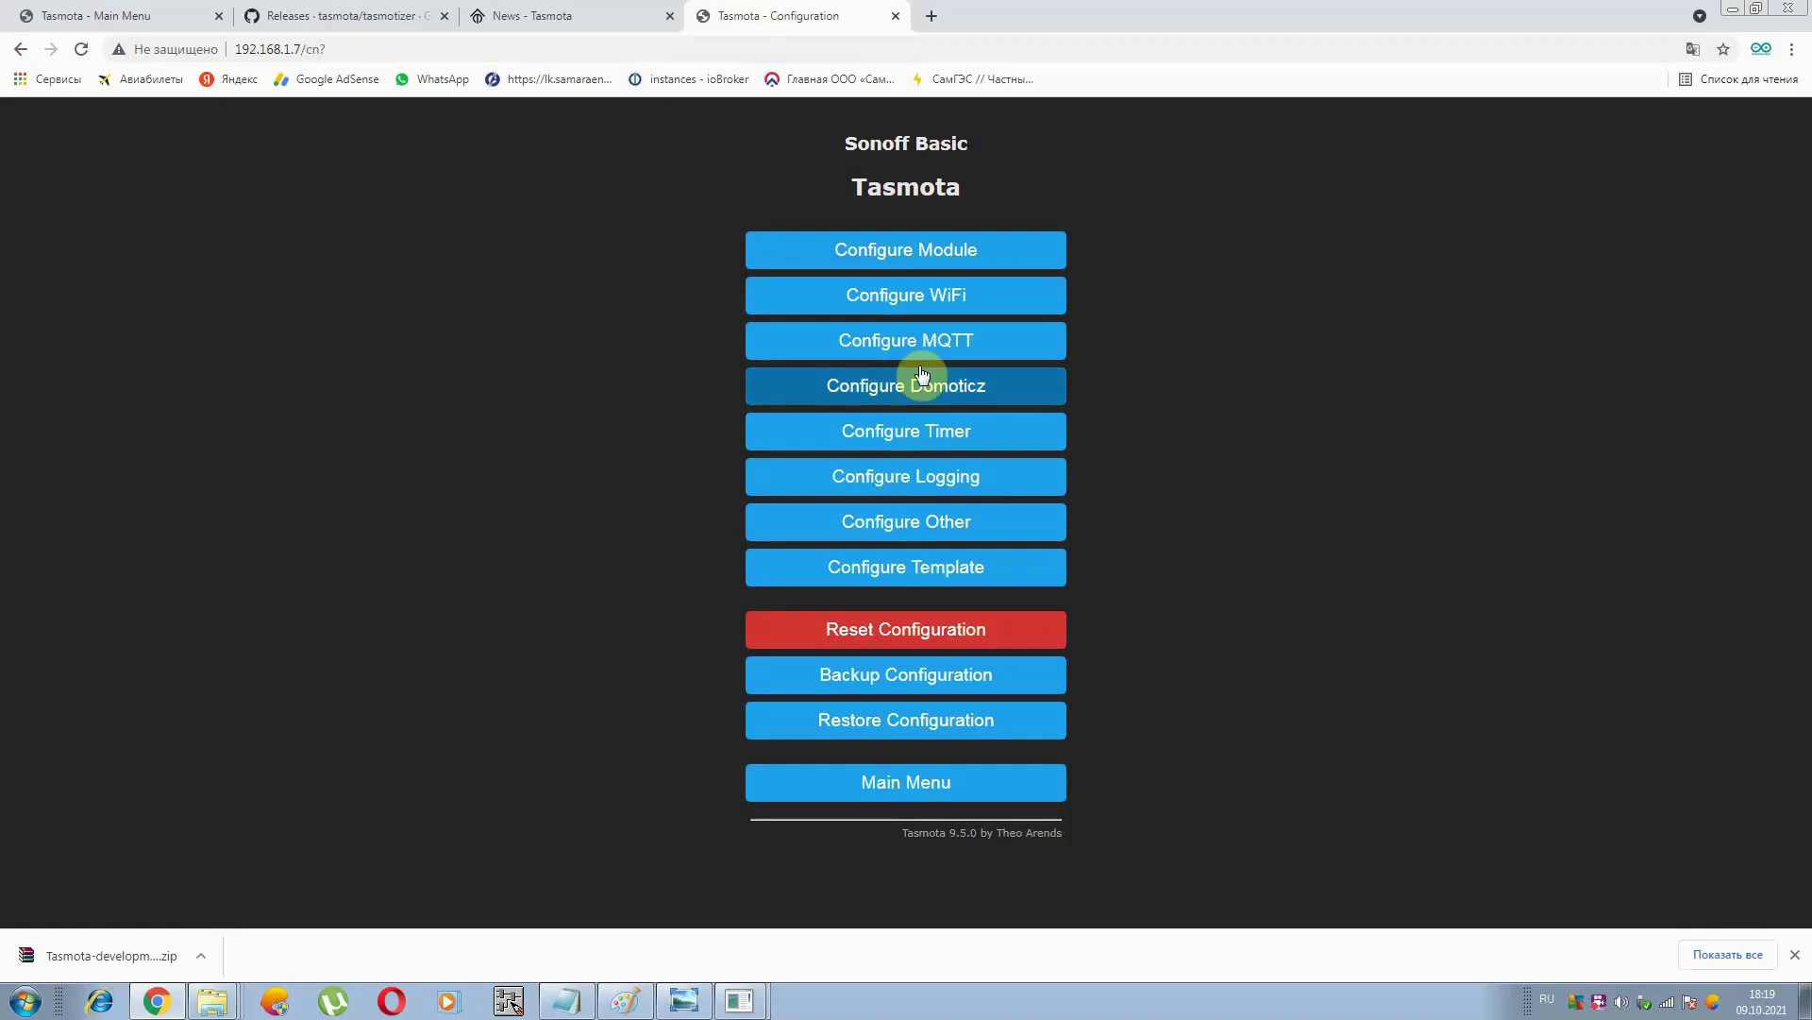
{"action": "left_click", "coordinate": [908, 252]}
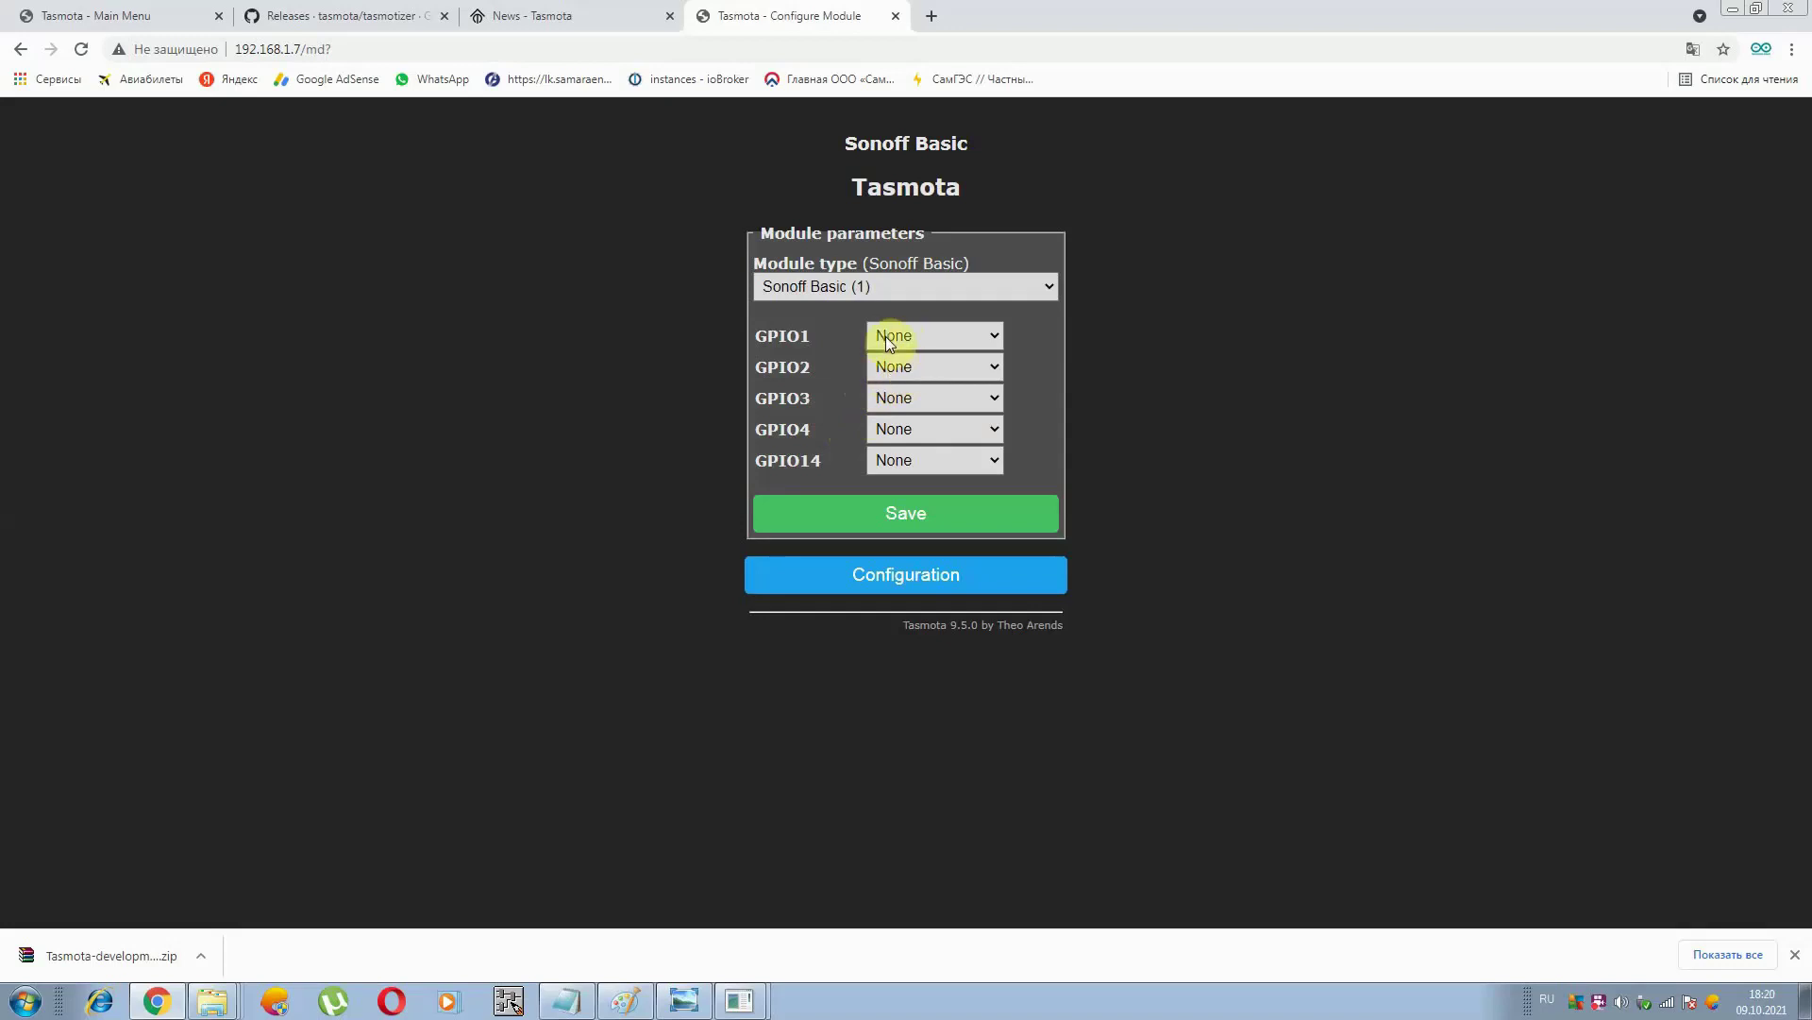
{"action": "left_click", "coordinate": [919, 576]}
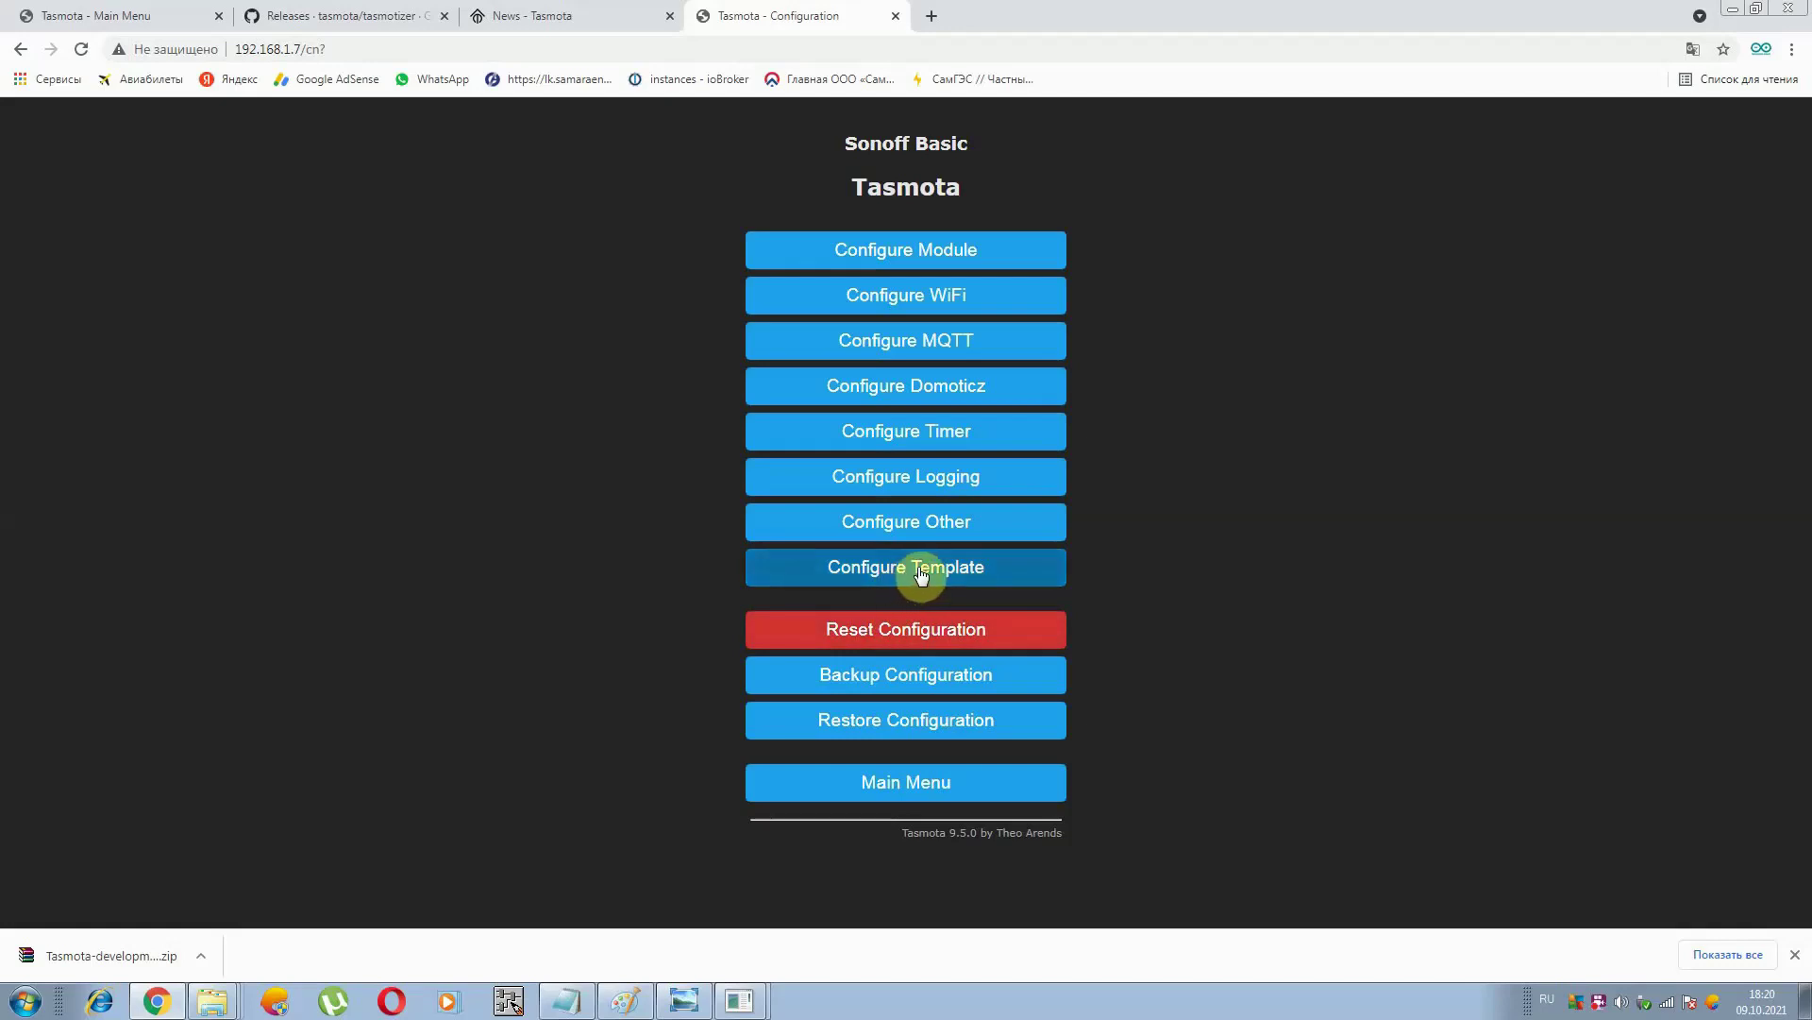
Base the device template on Generic (18) and save the template configuration
{"action": "left_click", "coordinate": [916, 572]}
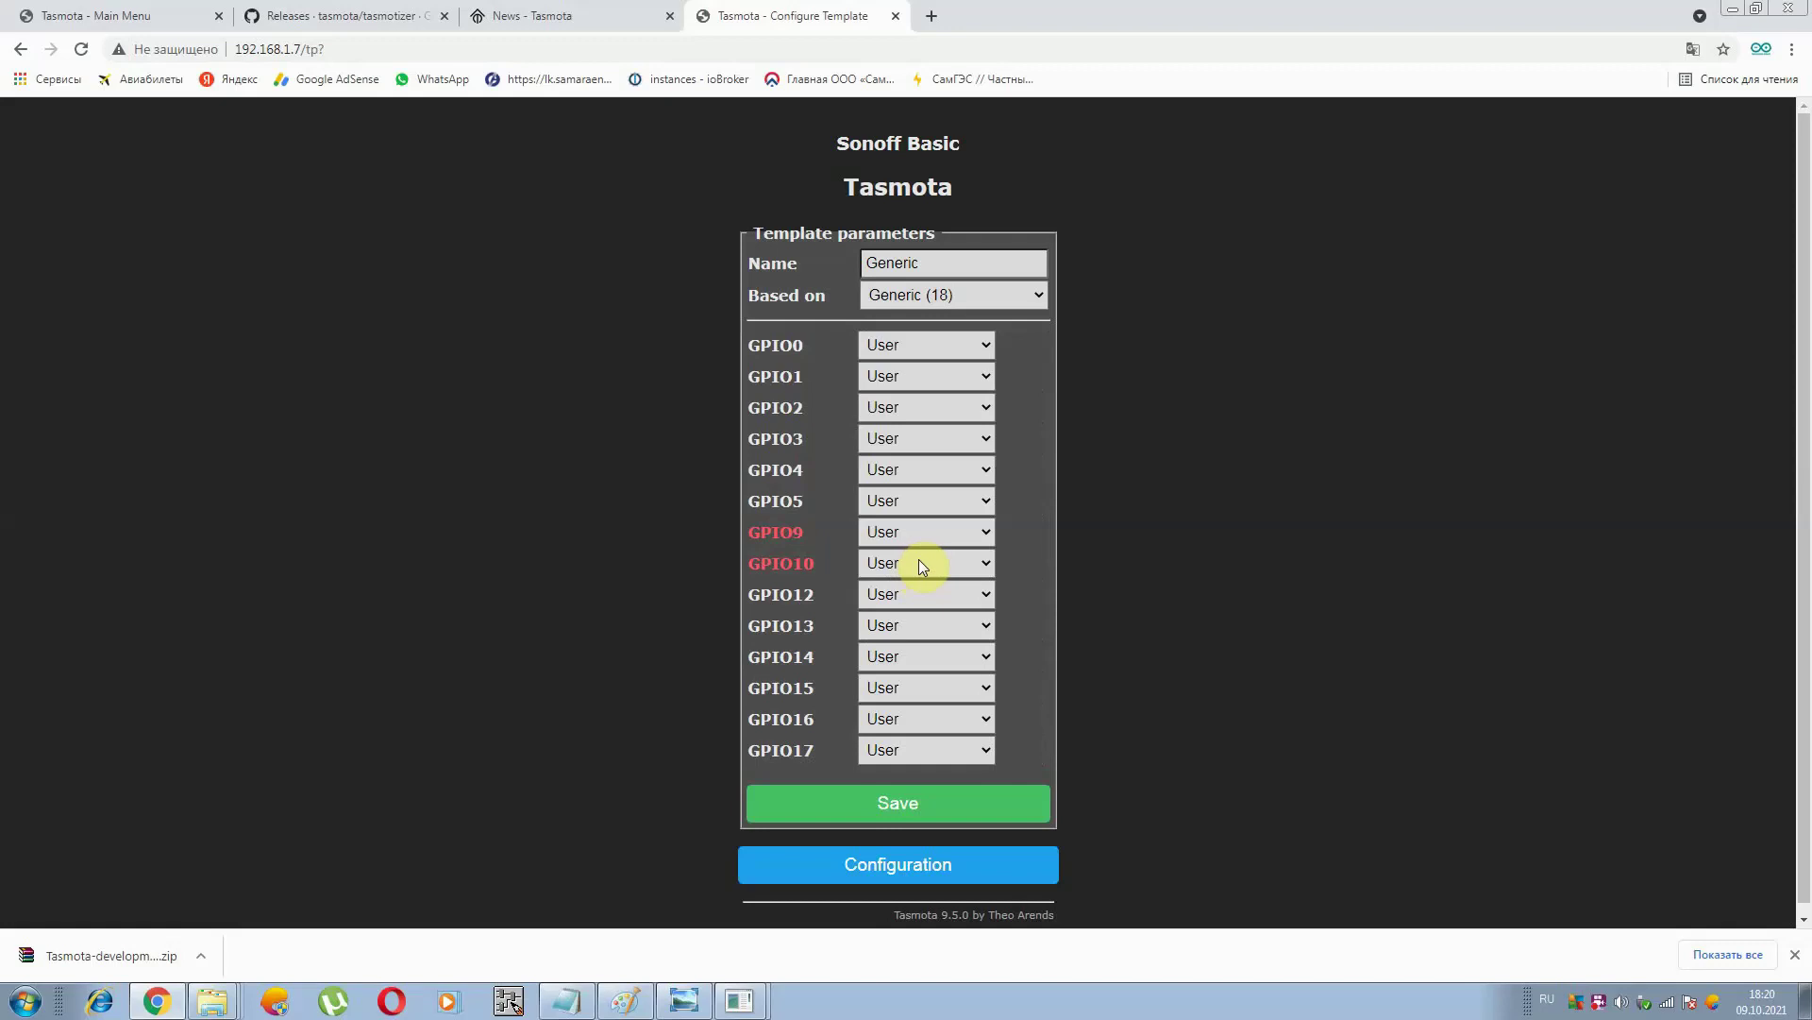
{"action": "left_click", "coordinate": [1038, 293]}
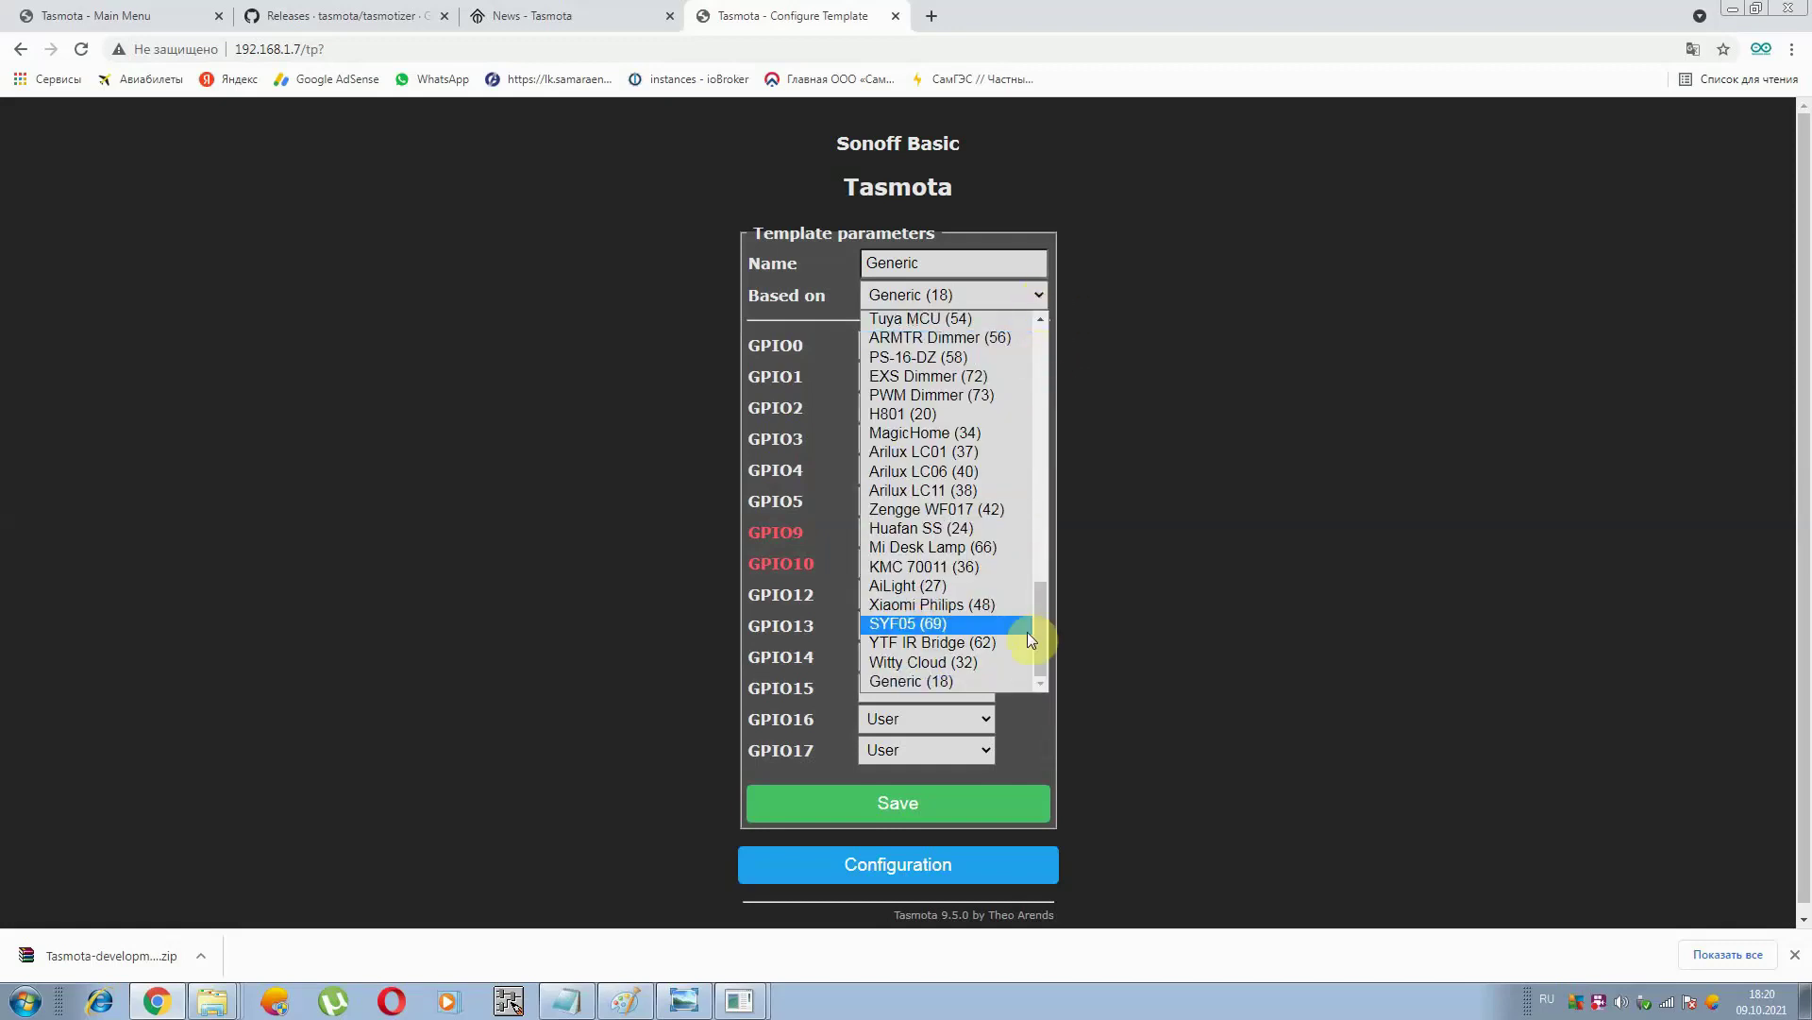
{"action": "left_click_drag", "start_coordinate": [1039, 637], "coordinate": [1067, 683]}
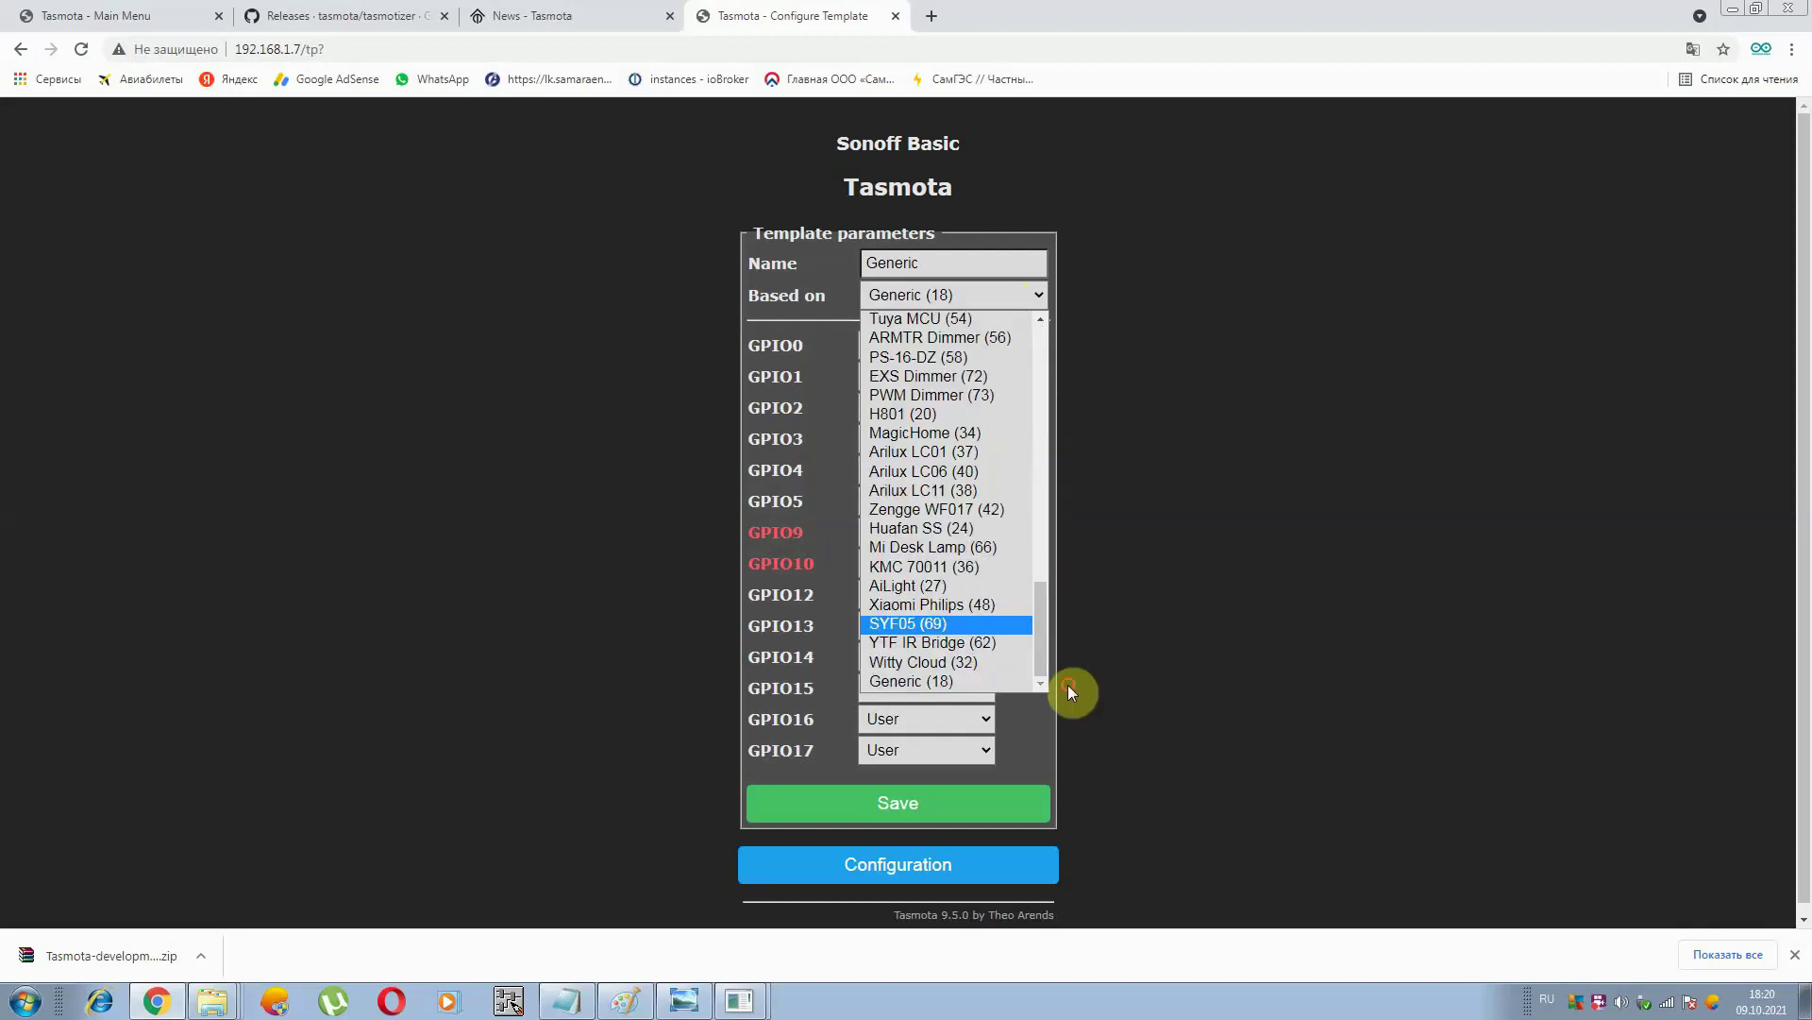
{"action": "left_click", "coordinate": [923, 681]}
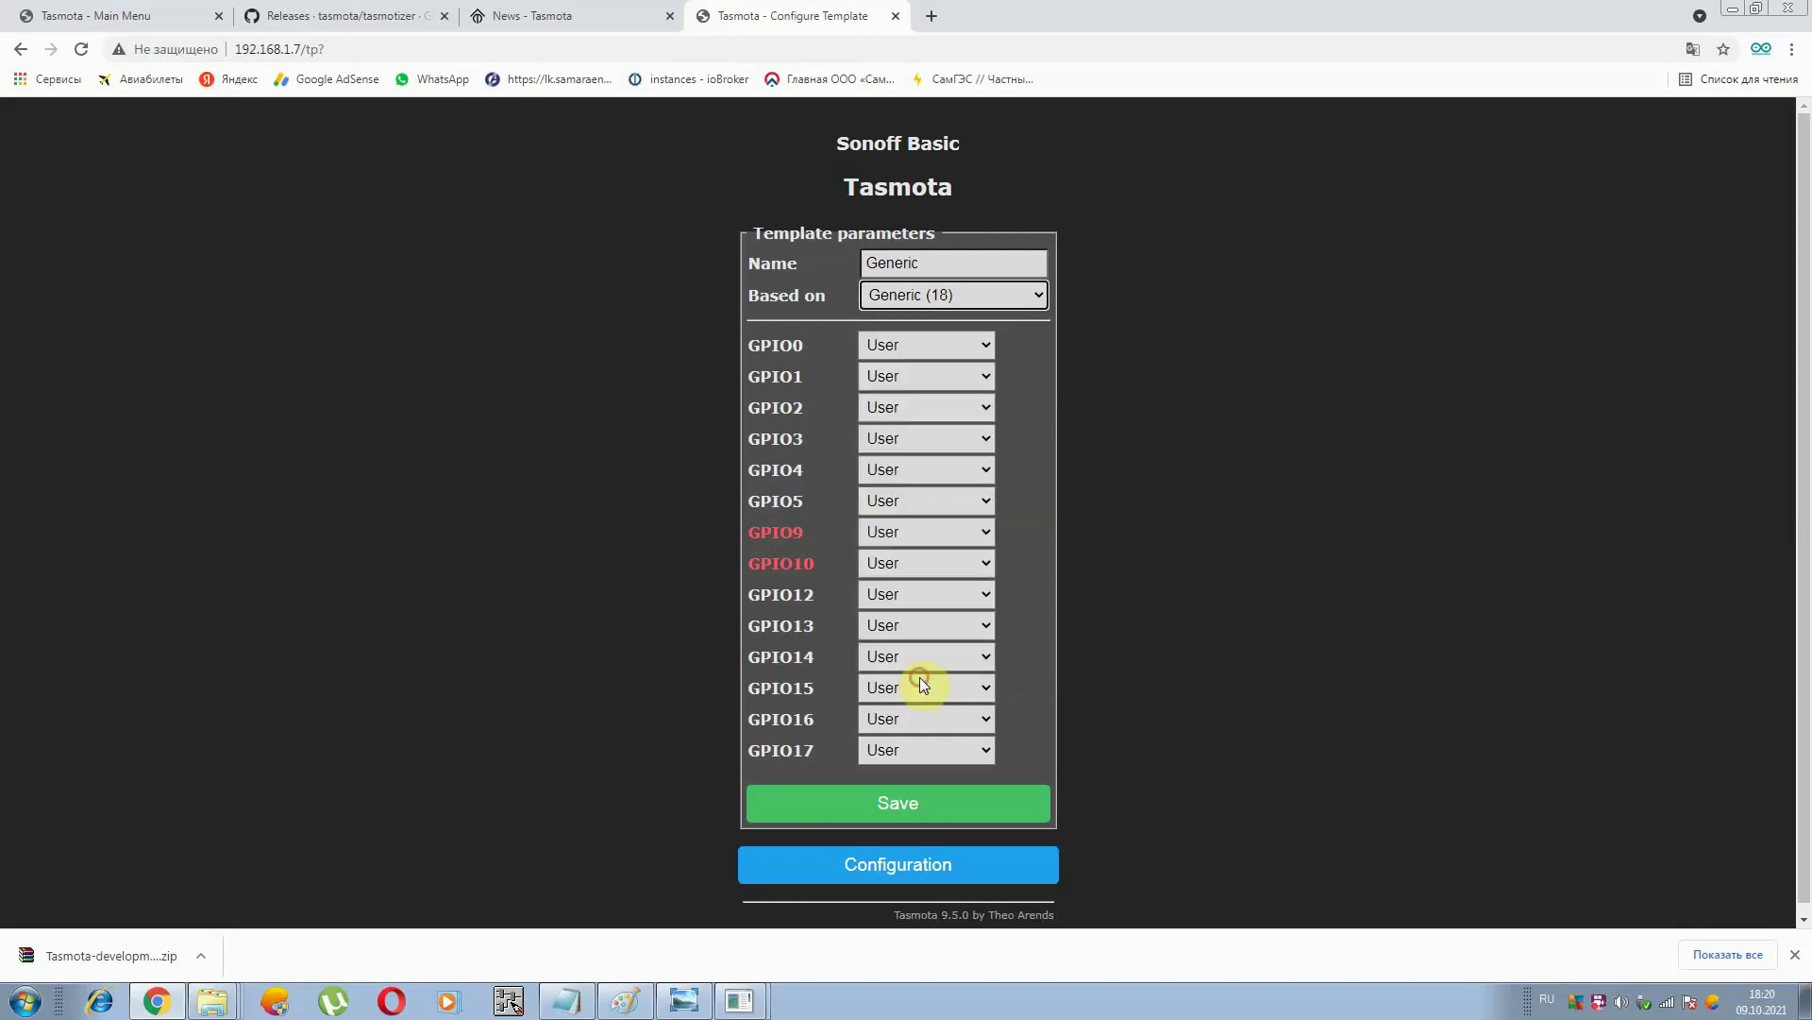
{"action": "left_click", "coordinate": [899, 811]}
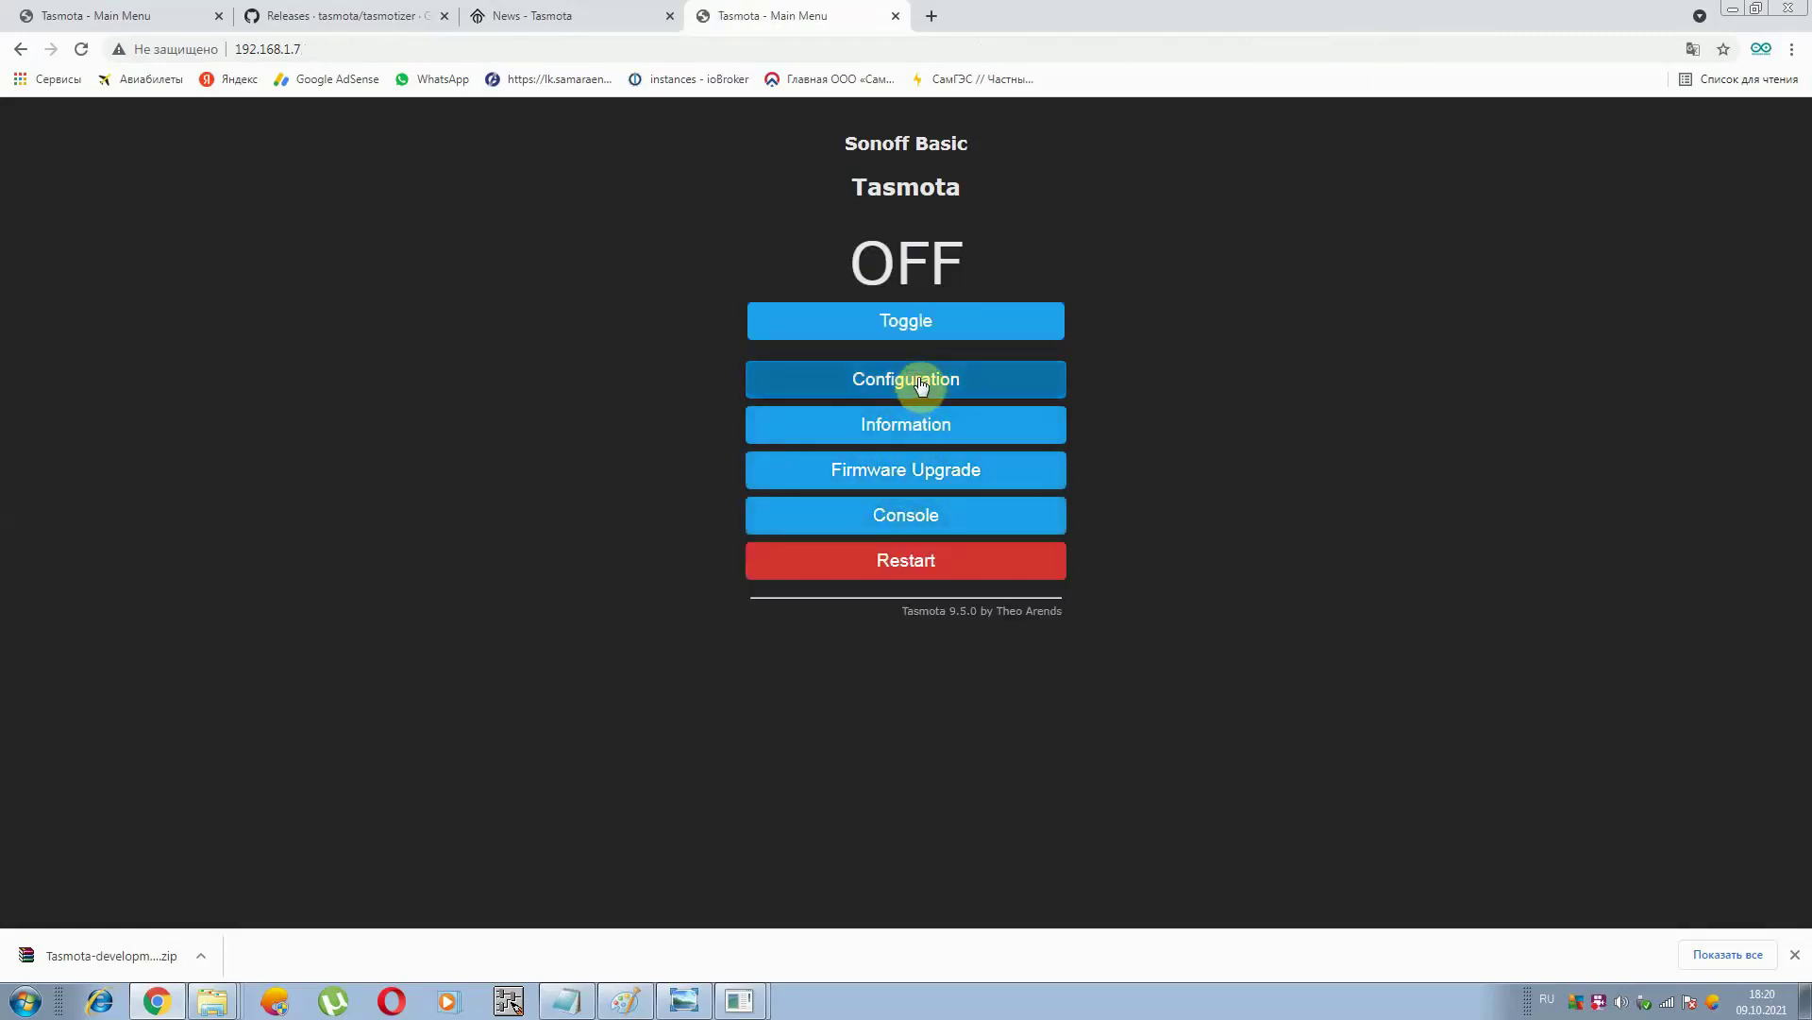
Set the device's module type to Generic (18) and save the module configuration
{"action": "left_click", "coordinate": [912, 394]}
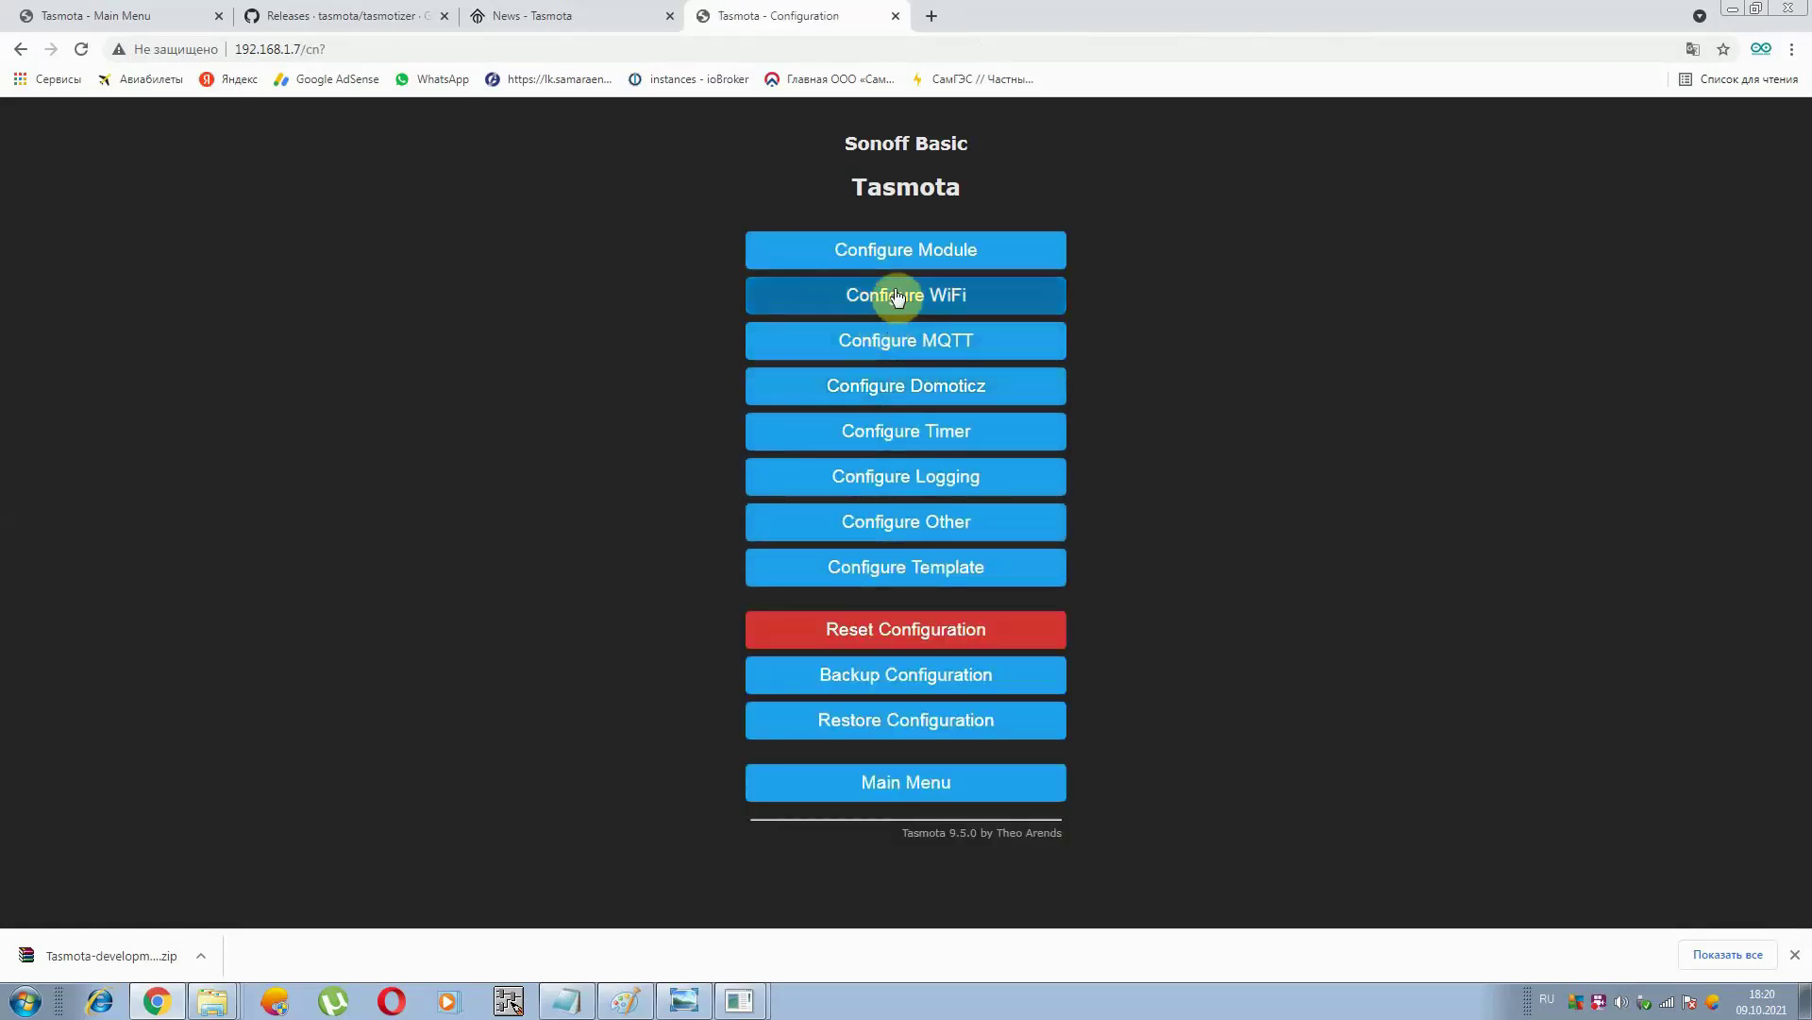
{"action": "left_click", "coordinate": [908, 255]}
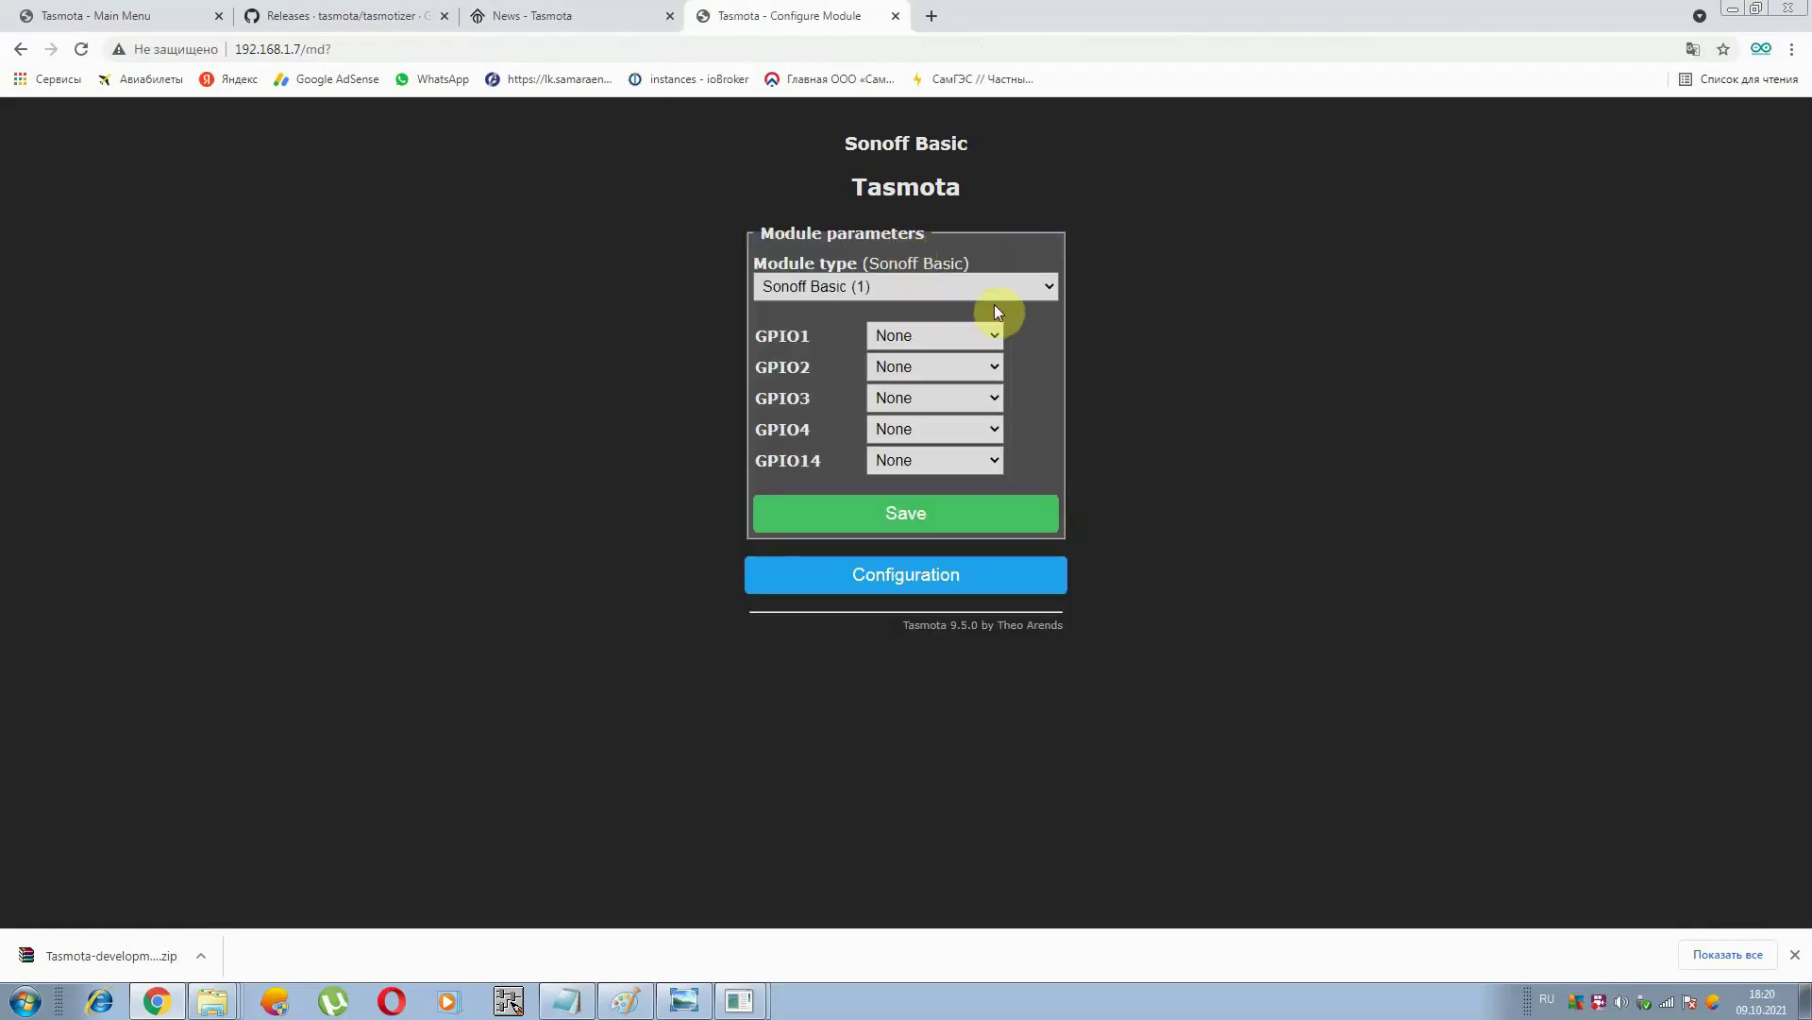
{"action": "left_click", "coordinate": [1052, 285]}
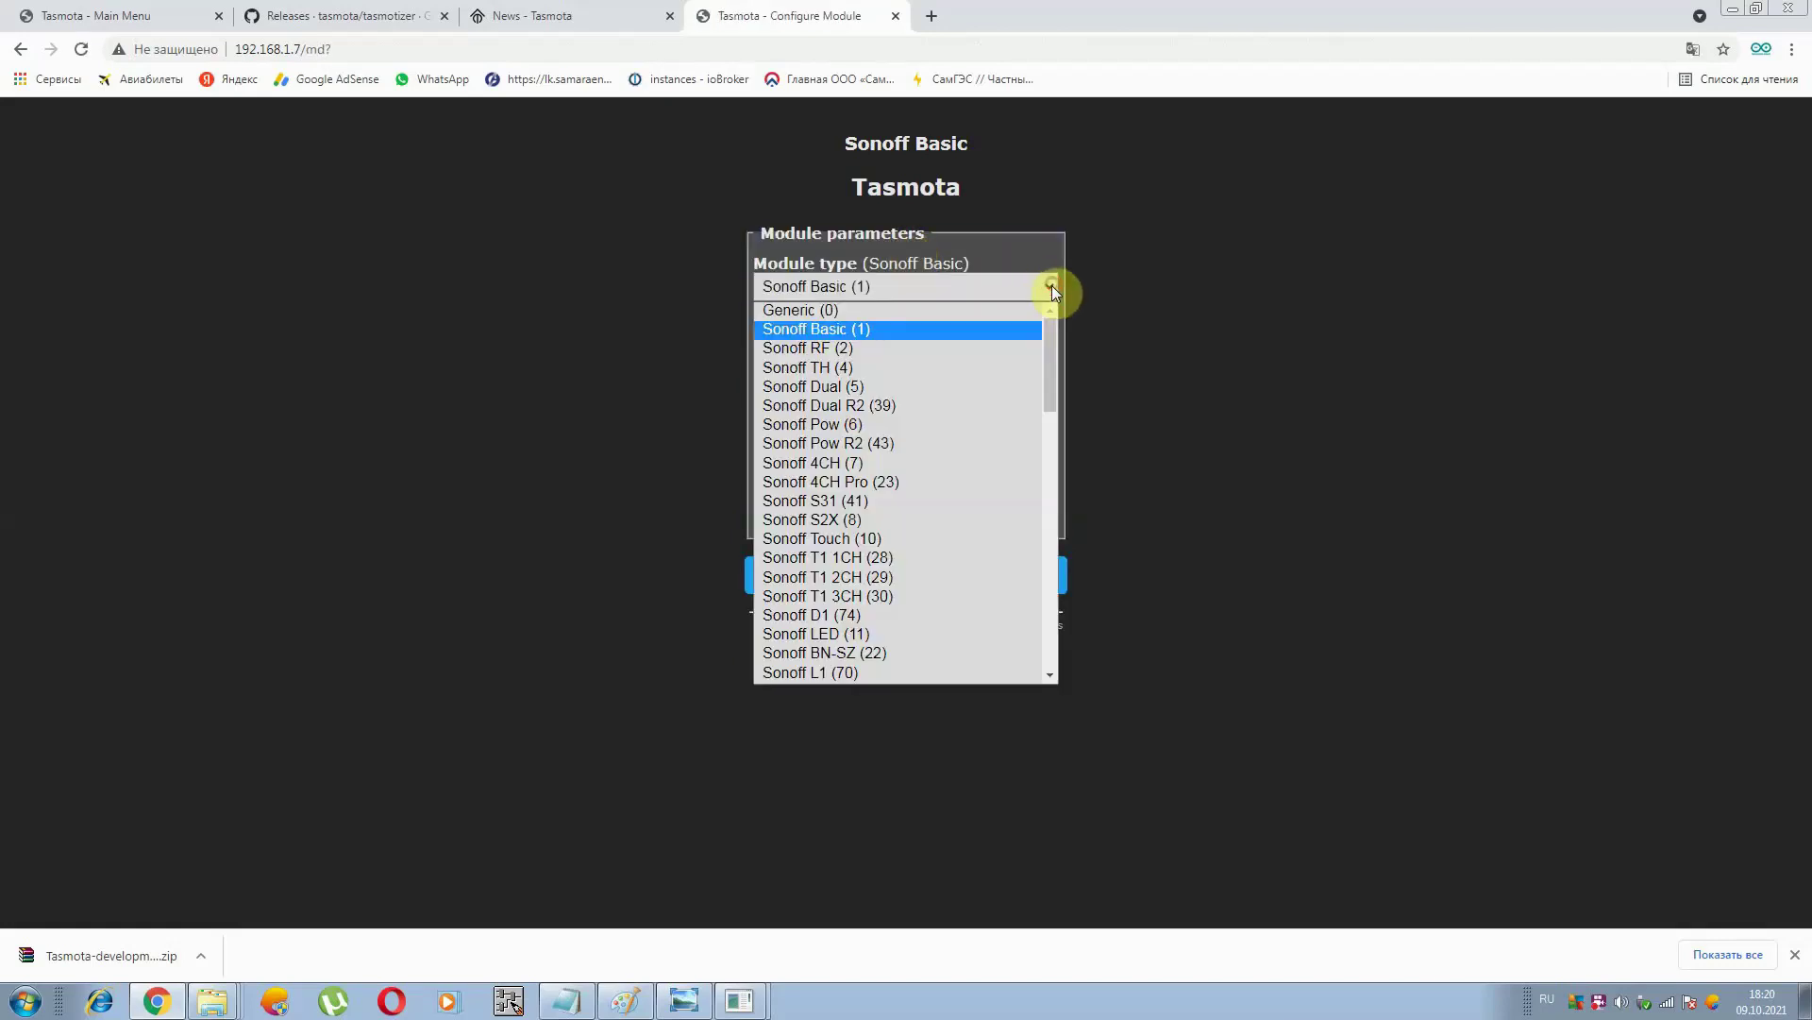
{"action": "left_click_drag", "start_coordinate": [1050, 387], "coordinate": [1032, 680]}
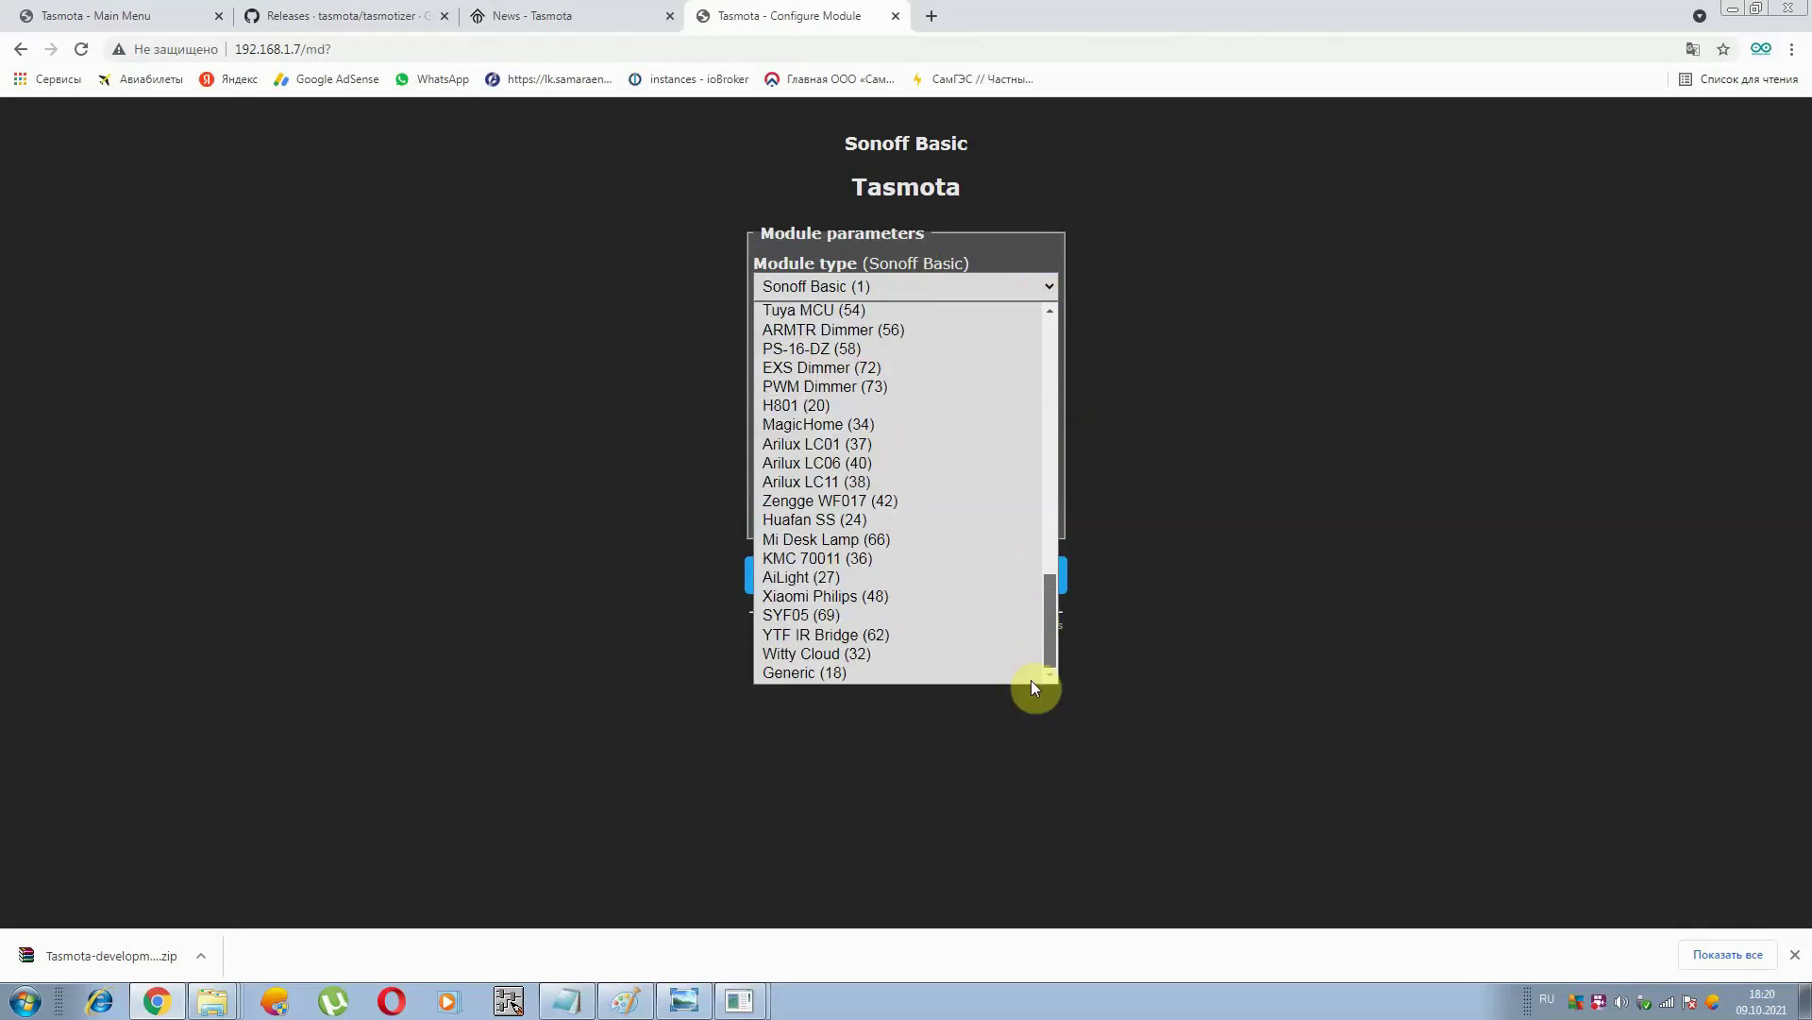
{"action": "left_click", "coordinate": [829, 672]}
{"action": "left_click", "coordinate": [904, 514]}
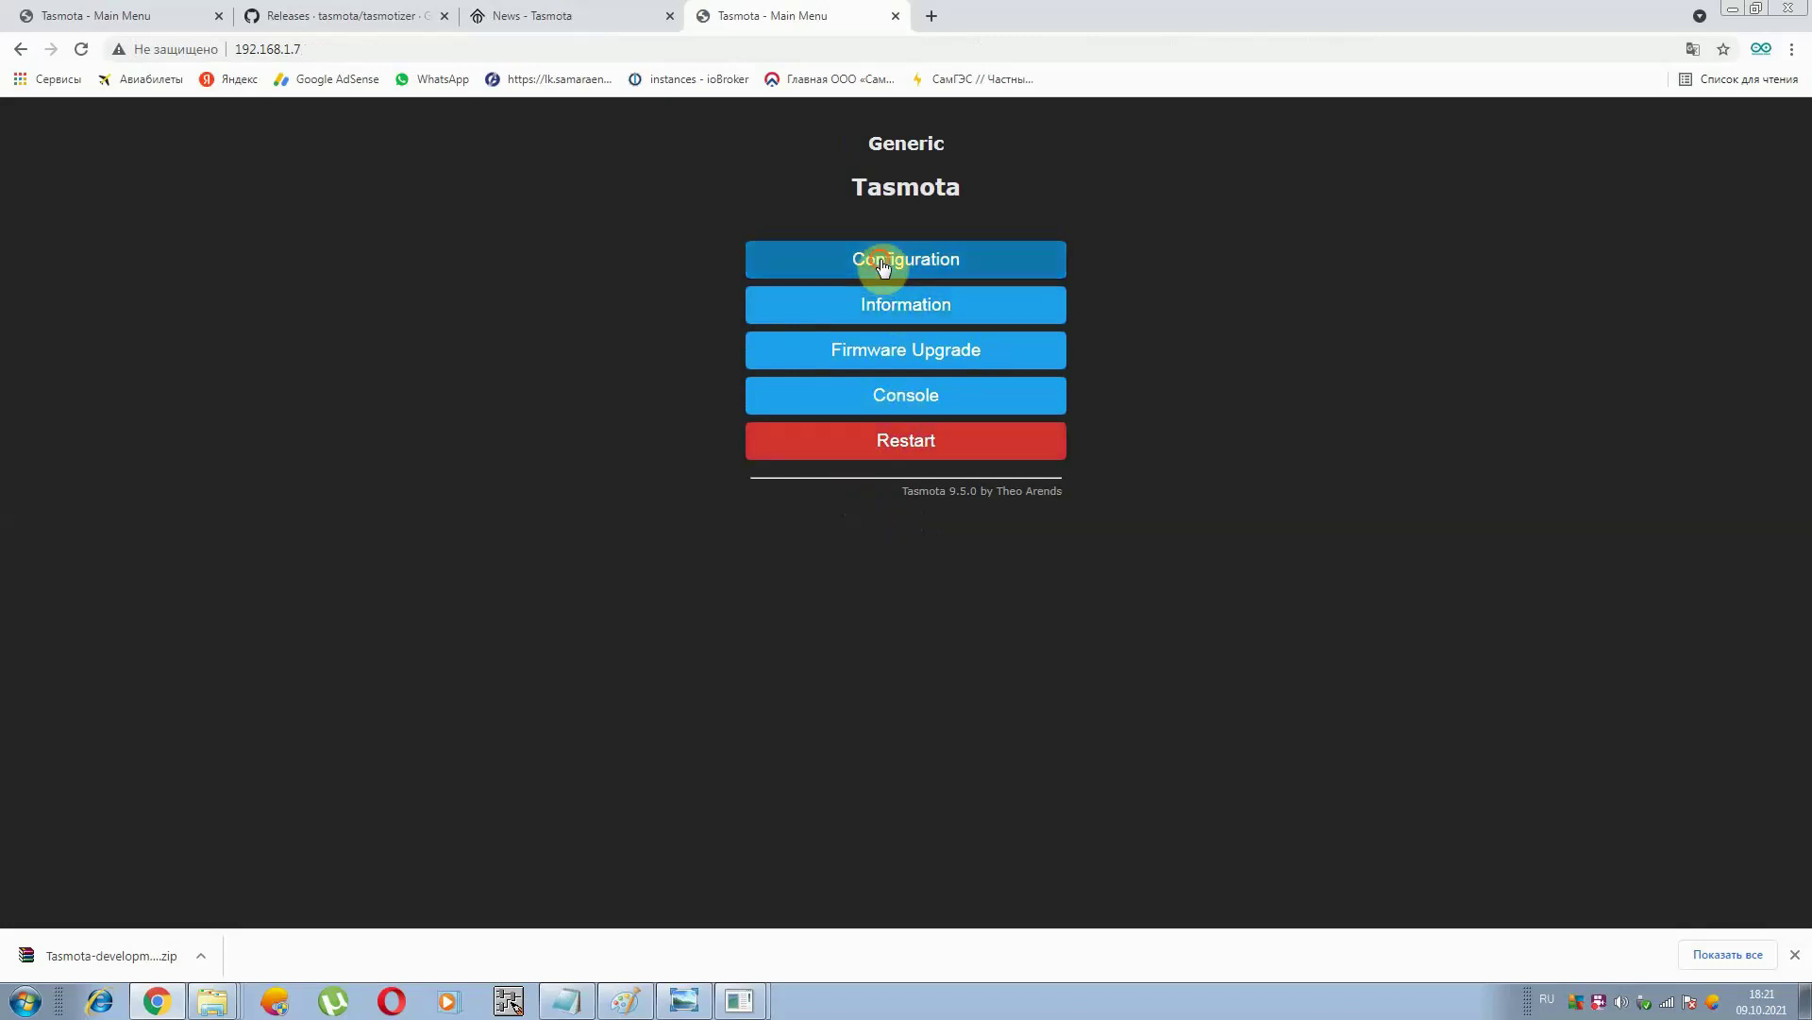
Reopen the module parameters page with the GPIO assignments of the Generic module
{"action": "left_click", "coordinate": [883, 265]}
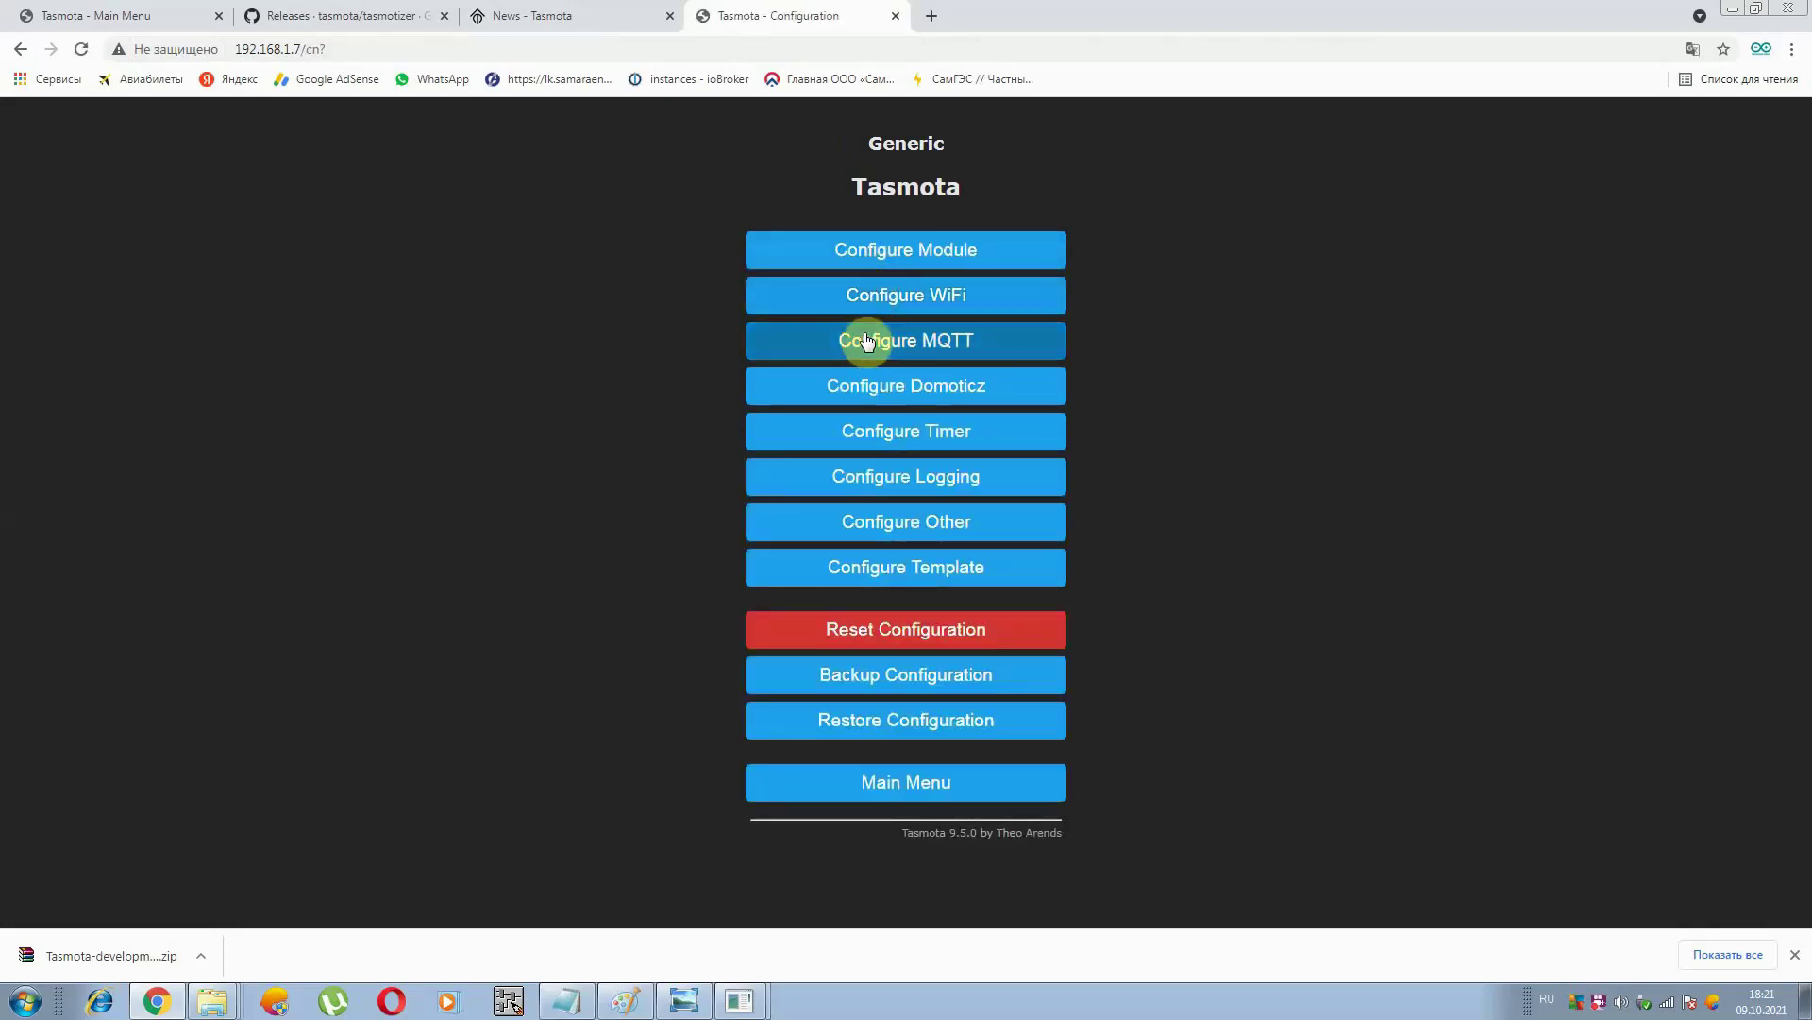
{"action": "left_click", "coordinate": [908, 251]}
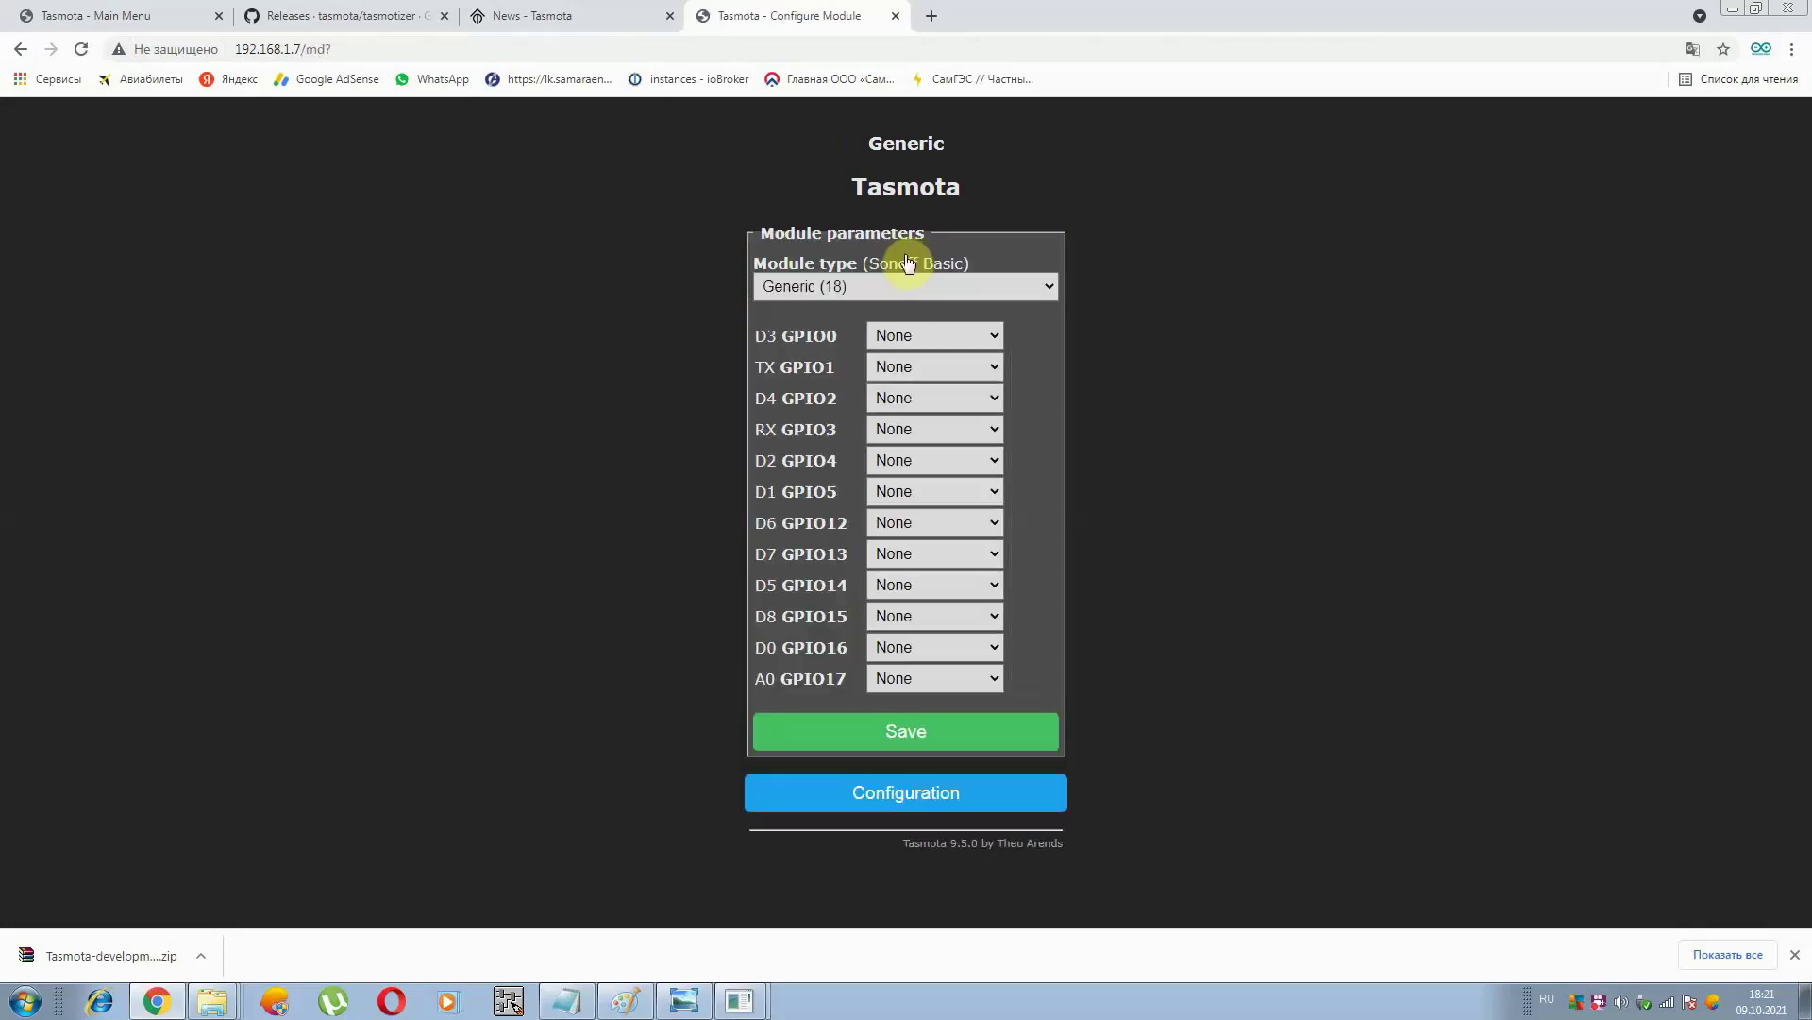